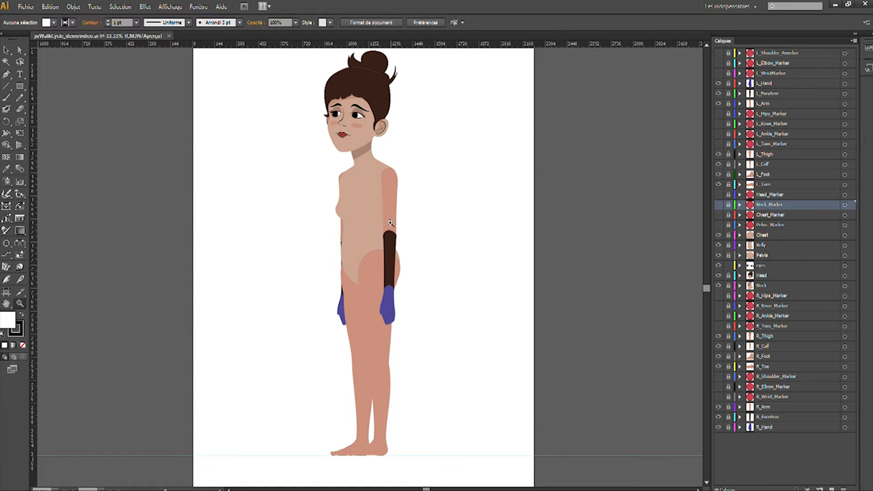
scroll(384, 319, up, 1)
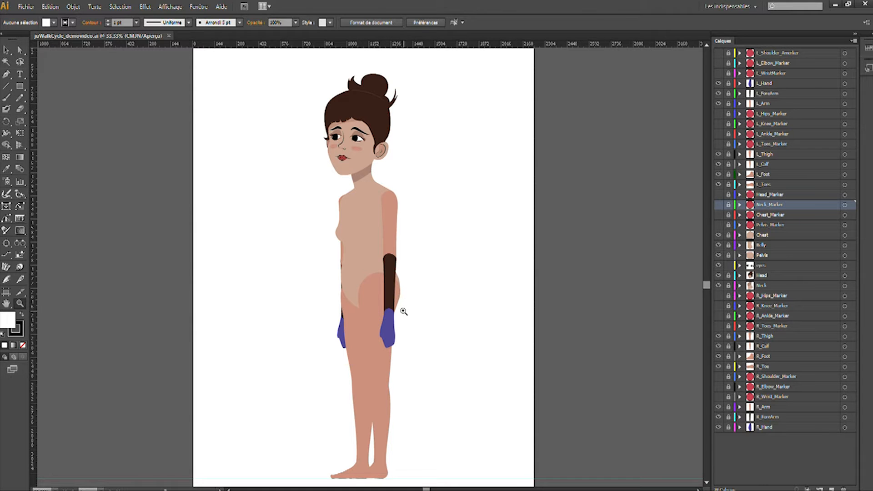
scroll(404, 312, down, 1)
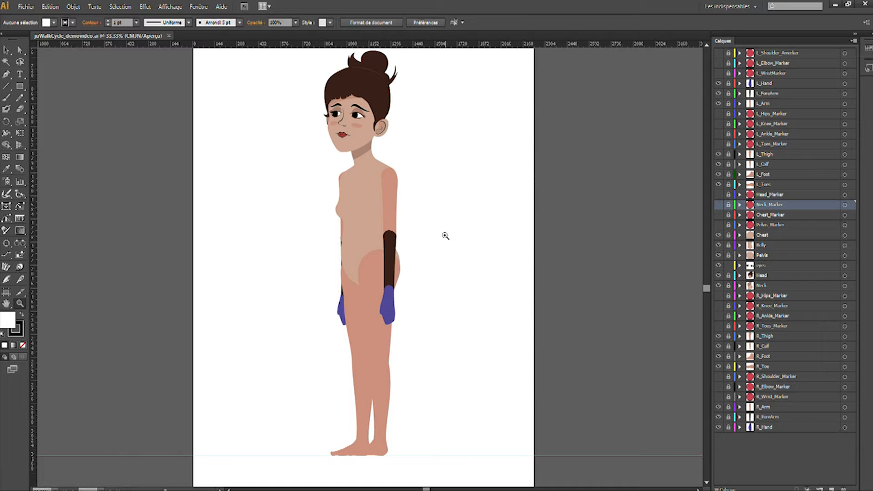
scroll(443, 239, up, 1)
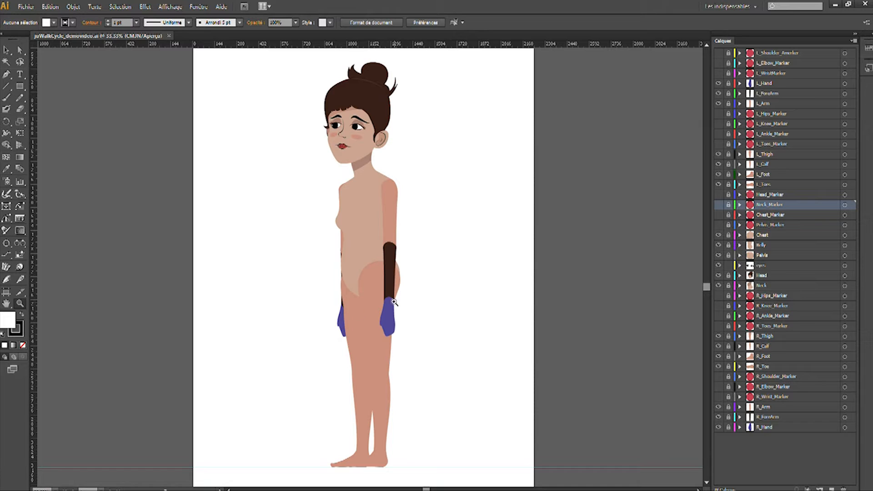
Temporarily hide the Chest, Belly and Pelvis layers, toggle Pelvis_Marker on and off, and restore the three torso layers.
drag(718, 235, 717, 255)
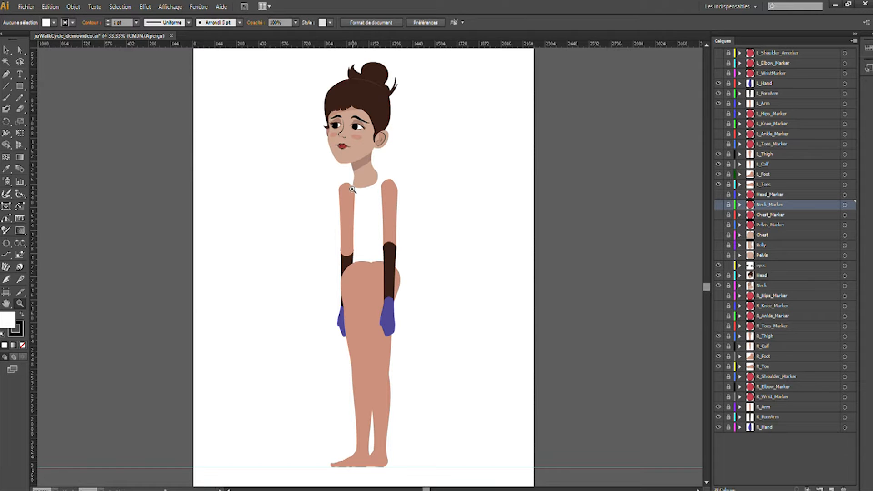
click(719, 223)
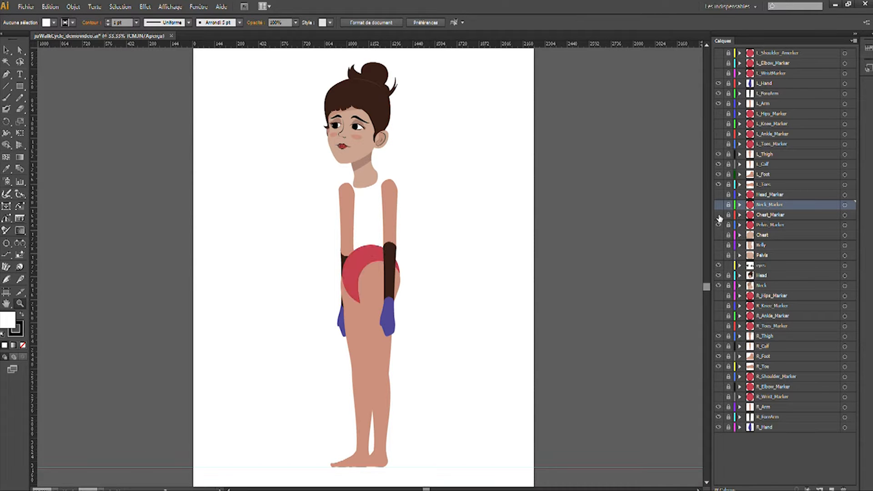
click(718, 225)
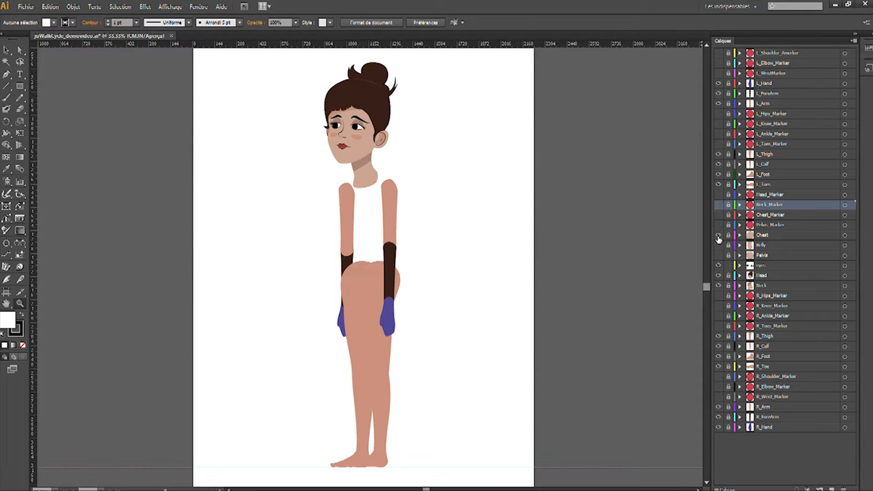
drag(718, 235, 719, 254)
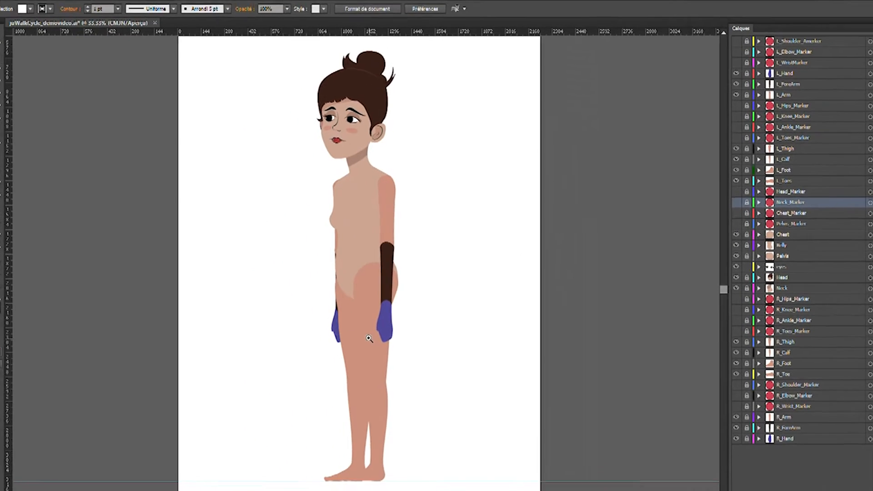
Show the left arm and left leg joint markers: shoulder, elbow, wrist, hips, knee, ankle and toes.
click(718, 72)
click(718, 62)
click(718, 53)
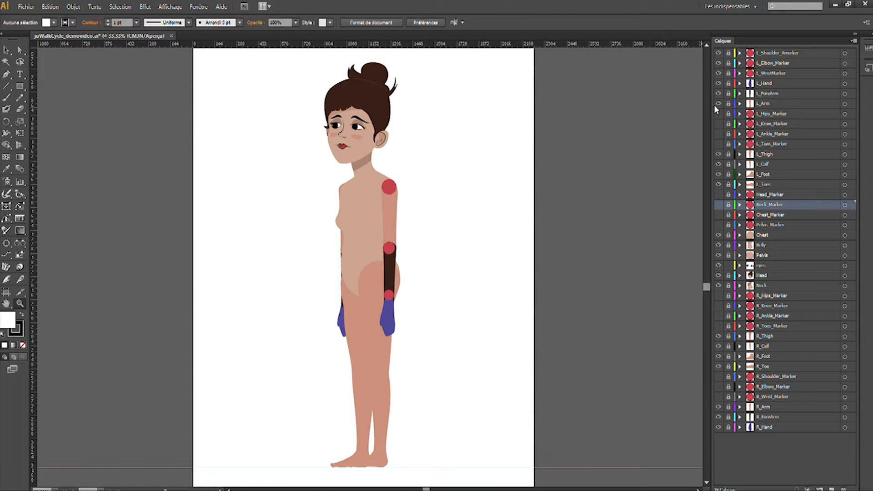
click(719, 113)
click(719, 124)
click(718, 134)
click(719, 144)
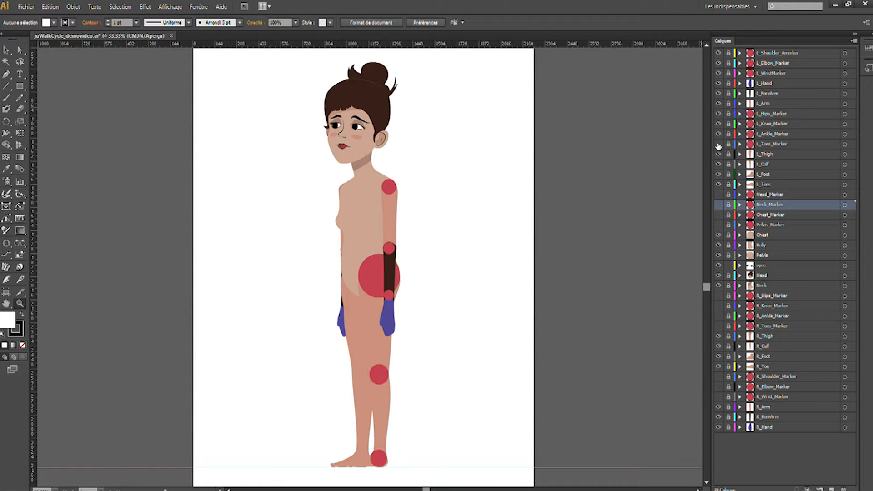
Show the Head_Marker, Neck_Marker, Chest_Marker and Pelvis_Marker layers and inspect the markers on the torso up close.
click(719, 194)
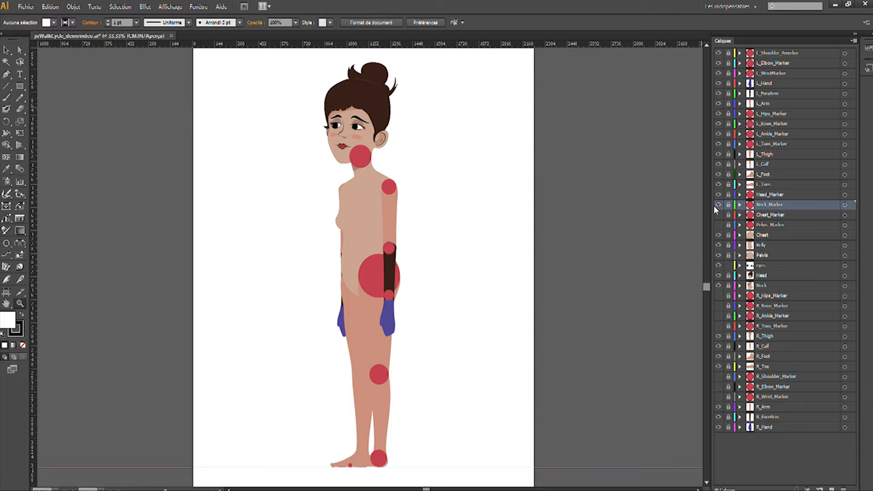
click(718, 205)
click(718, 214)
click(718, 225)
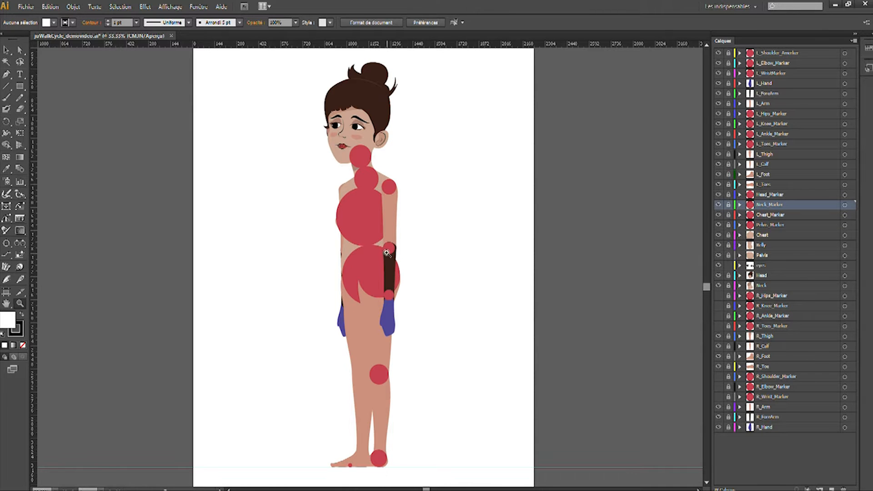
click(409, 229)
click(354, 268)
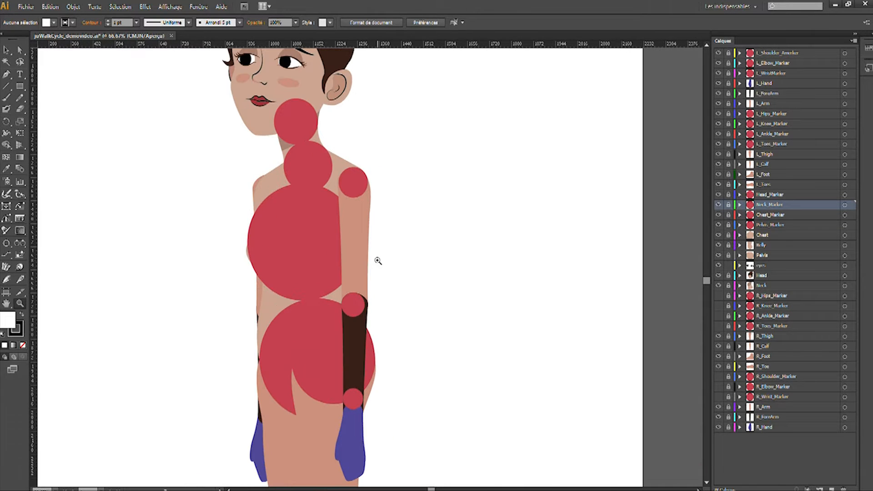
scroll(392, 258, down, 1)
Hide the head, neck, chest and pelvis marker layers and all the left leg and left arm marker layers.
click(719, 195)
click(718, 204)
click(718, 215)
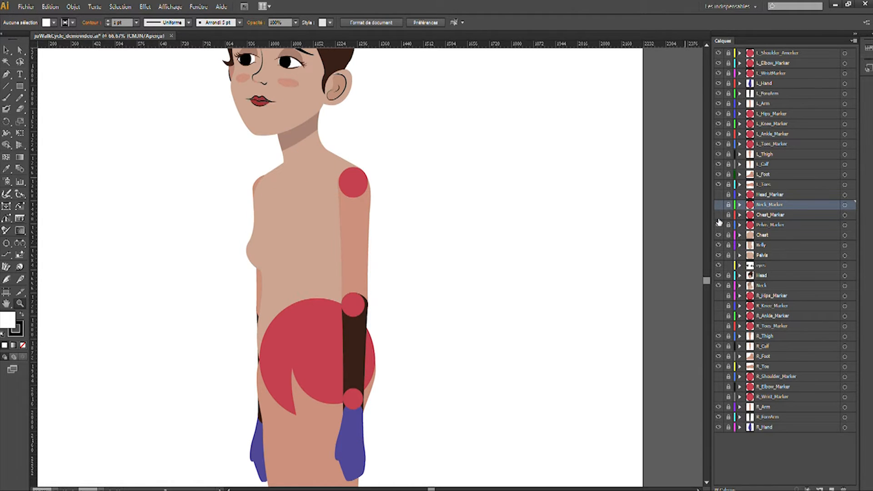
click(719, 225)
click(718, 144)
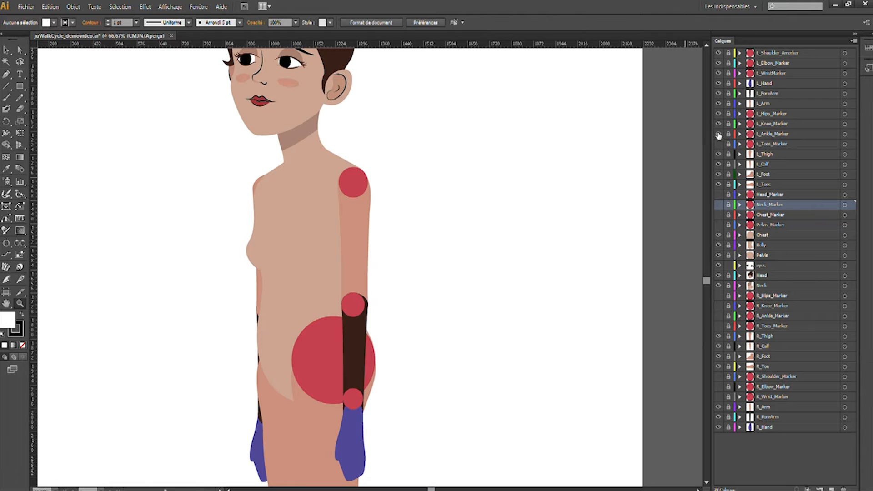
click(719, 123)
click(718, 113)
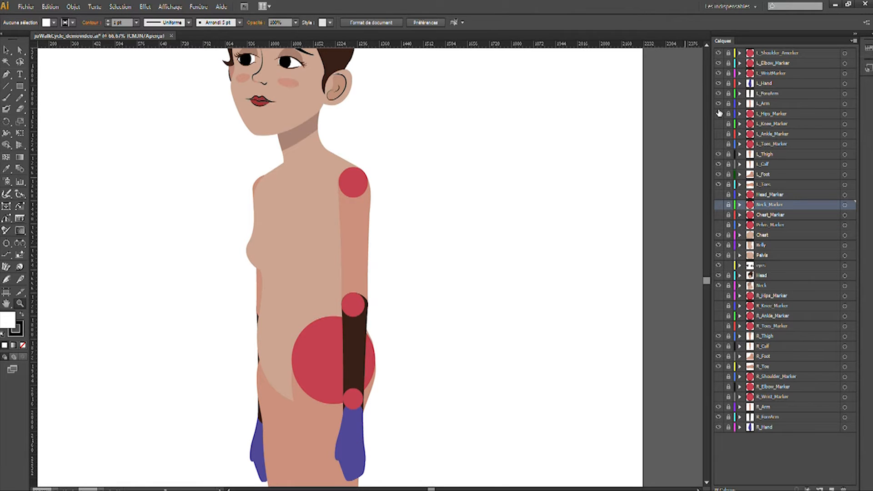
click(719, 63)
click(719, 53)
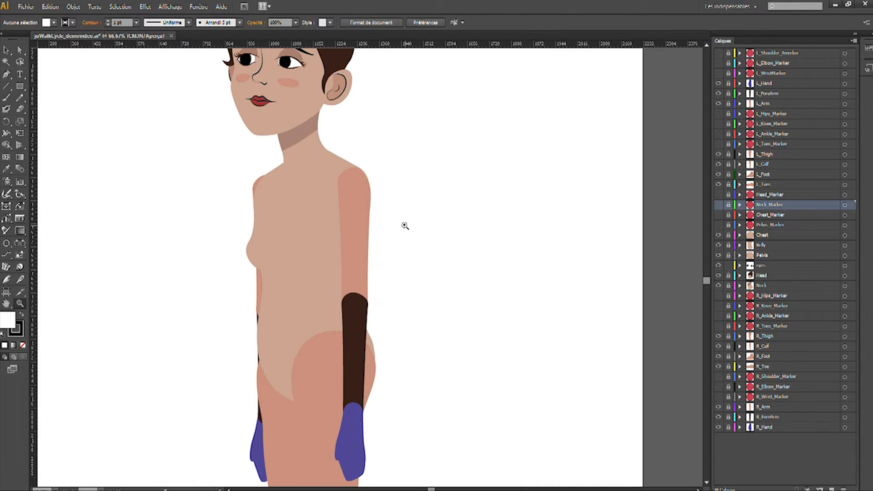
Examine the character's head up close and the sublayers that make up the Head layer.
alt+click(363, 316)
alt+click(367, 313)
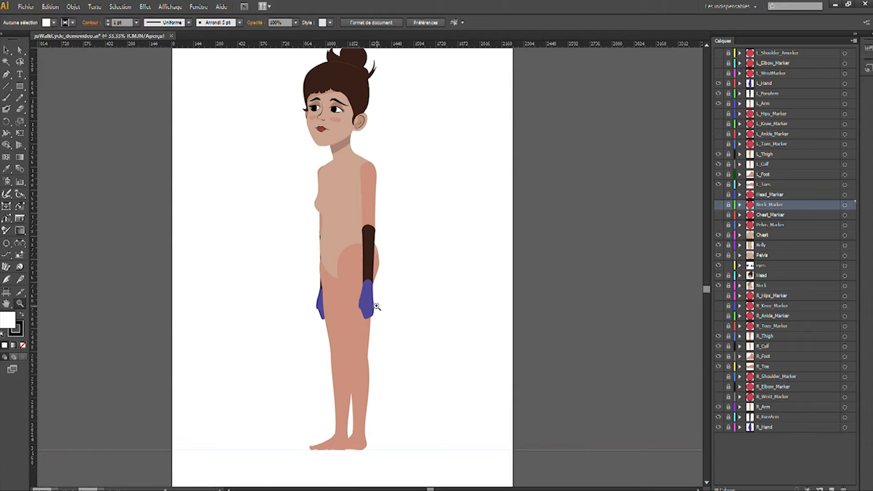
scroll(392, 293, up, 1)
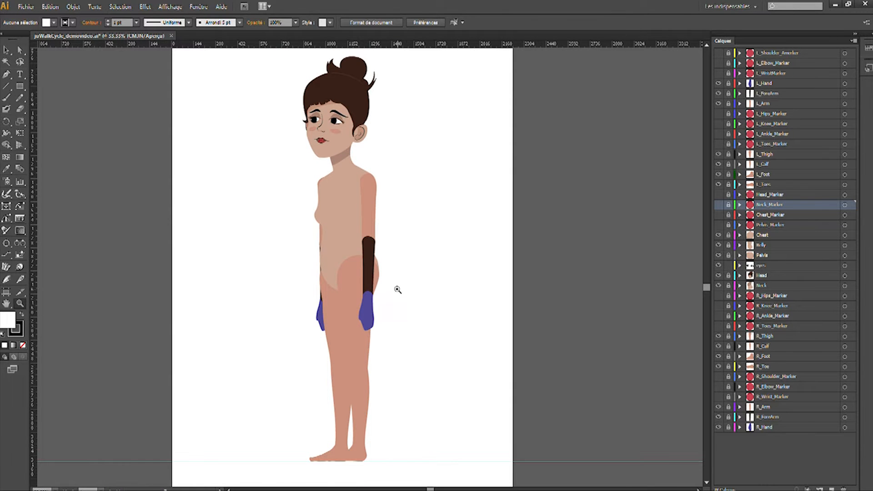
drag(415, 316, 451, 321)
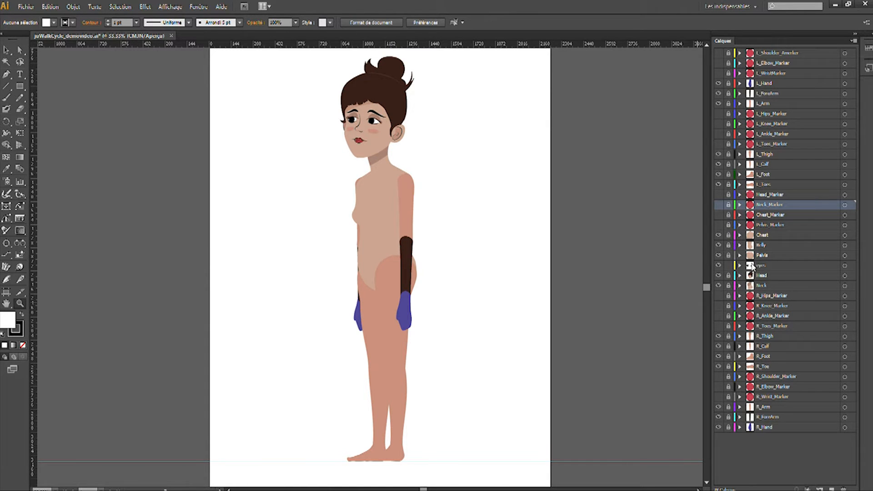
click(414, 164)
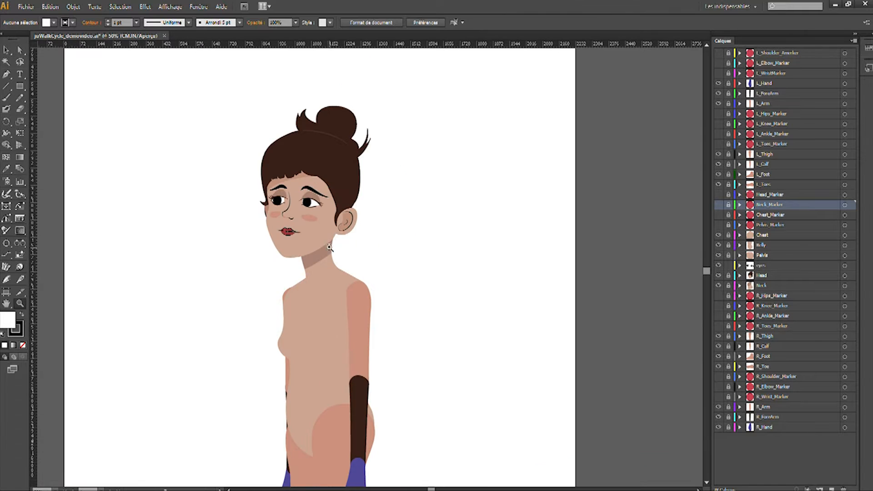
click(329, 247)
click(388, 208)
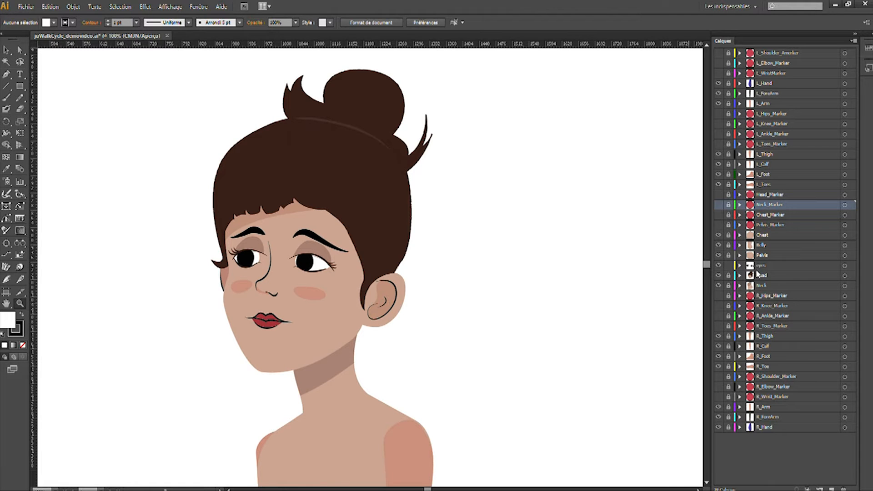
click(718, 275)
click(718, 275)
click(738, 274)
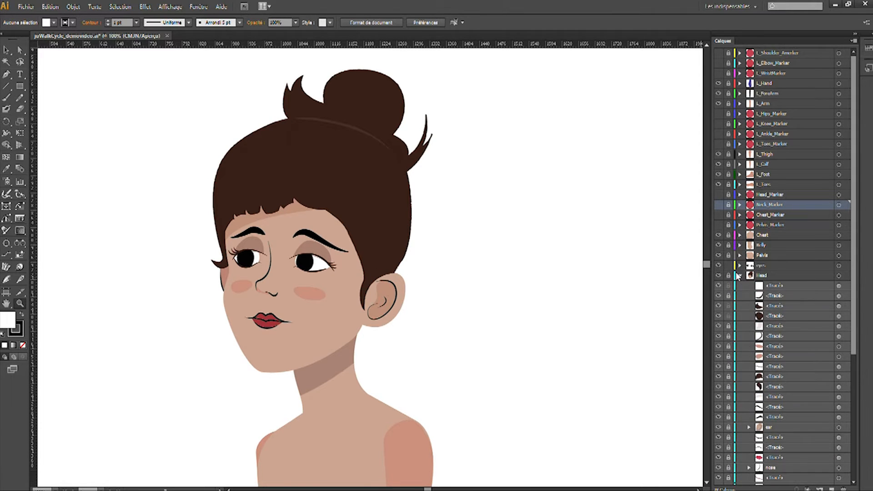
click(737, 274)
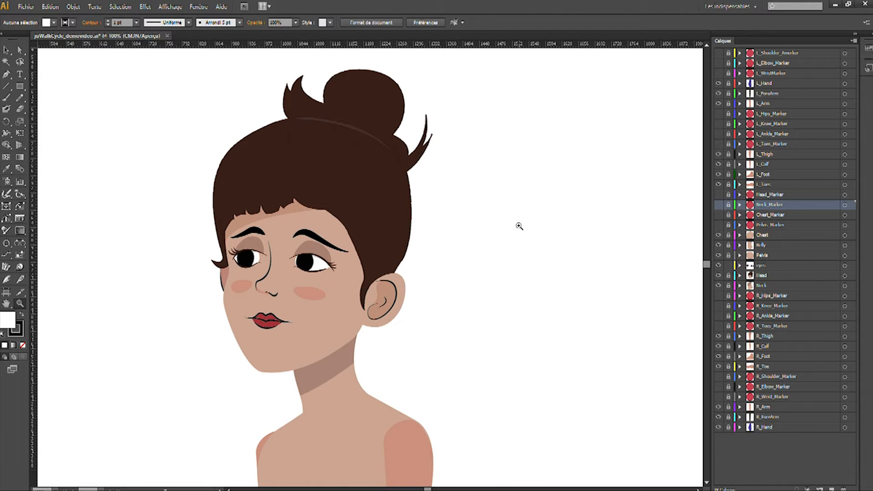
alt+click(355, 301)
alt+click(394, 298)
alt+click(382, 338)
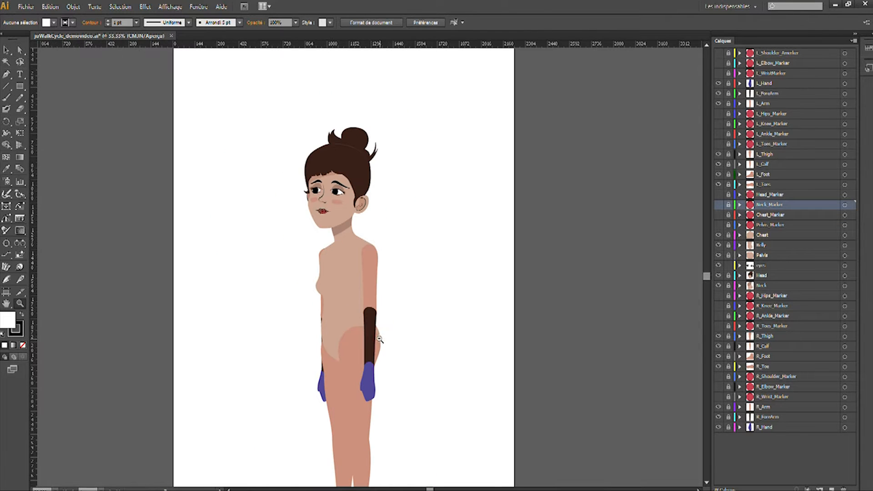
drag(397, 391, 391, 315)
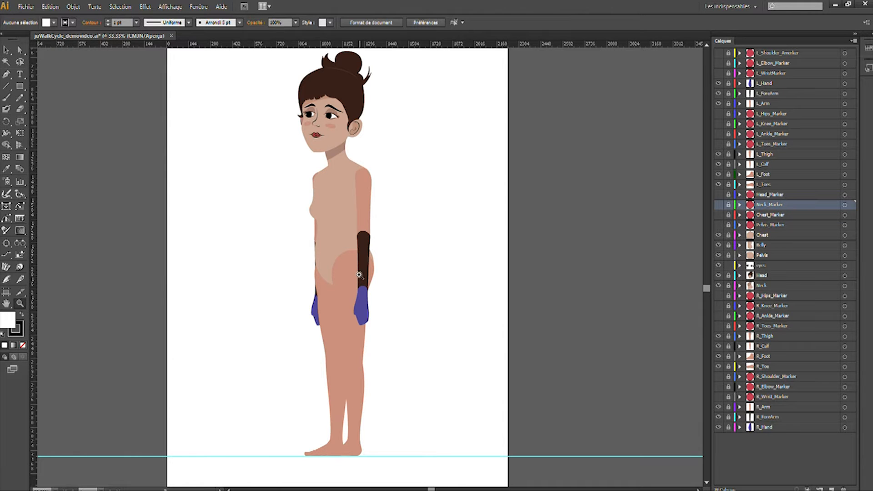
scroll(361, 273, up, 1)
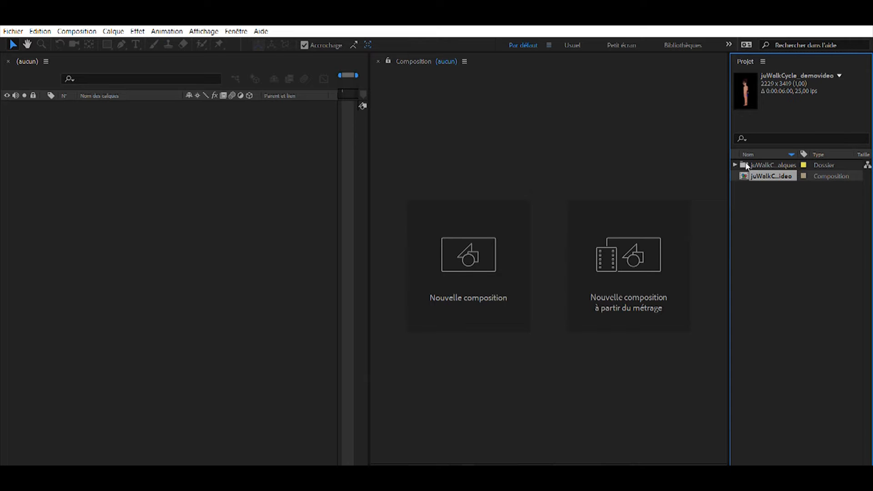
In After Effects, check the contents of the imported layers folder and open the juWalkCycle_demovideo composition.
click(736, 157)
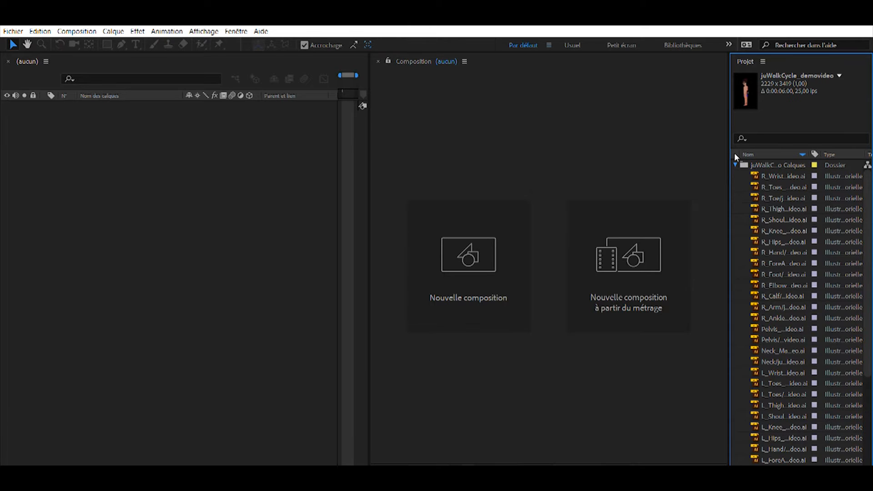
click(735, 157)
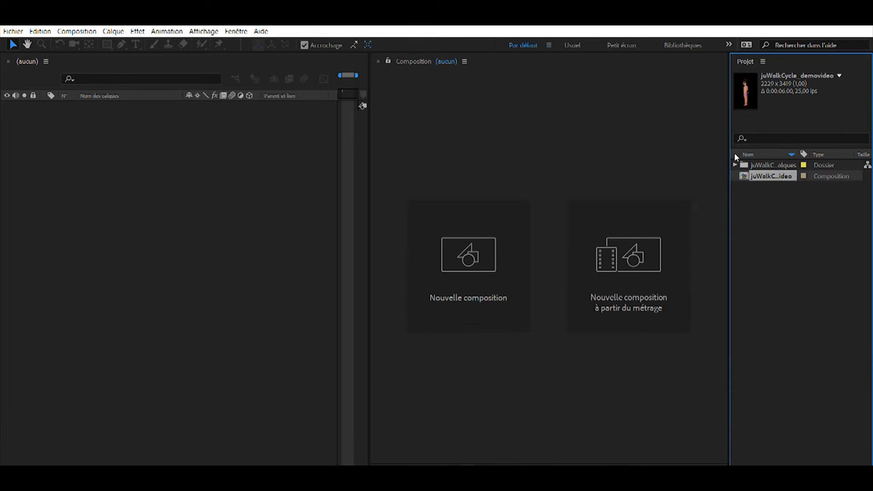
double_click(745, 175)
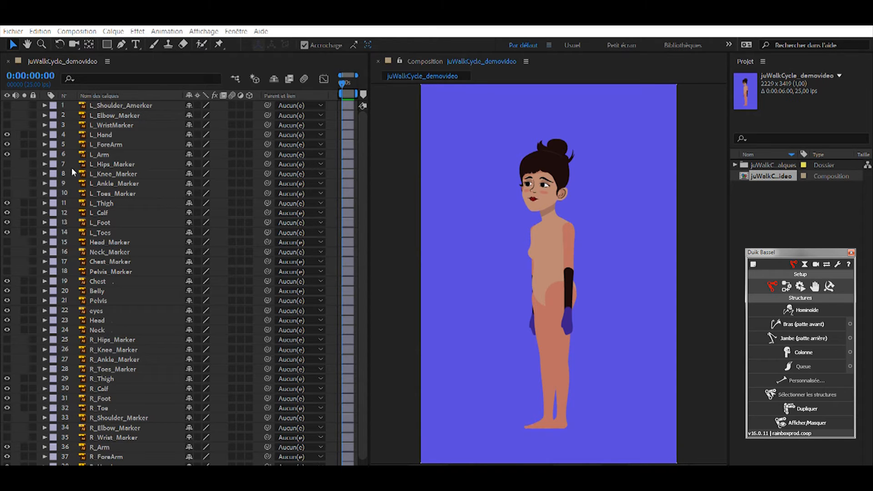
Select the L_Shoulder_Amerker layer, move the selection down to L_Elbow_Marker and return it to the first layer.
click(117, 105)
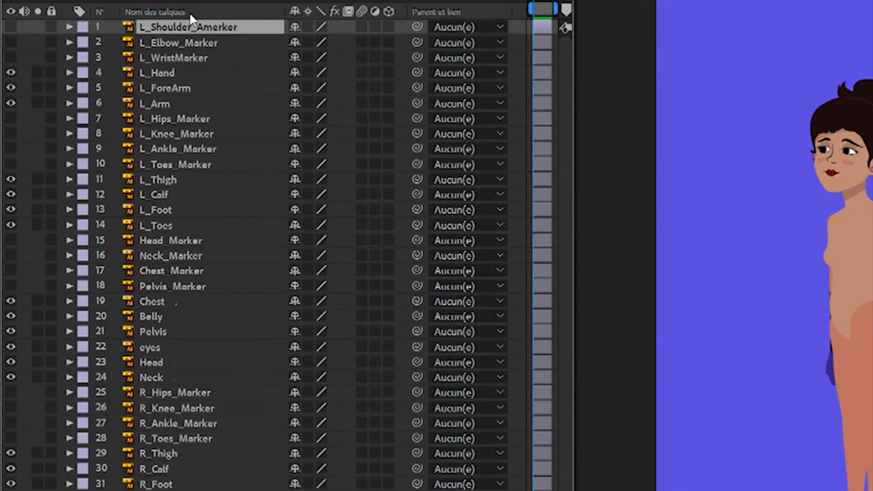
key(ctrl+Down)
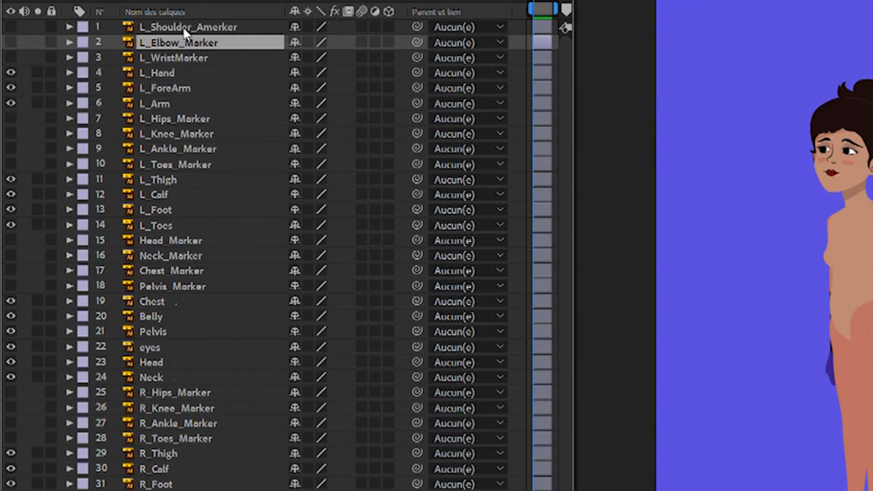
key(ctrl+Up)
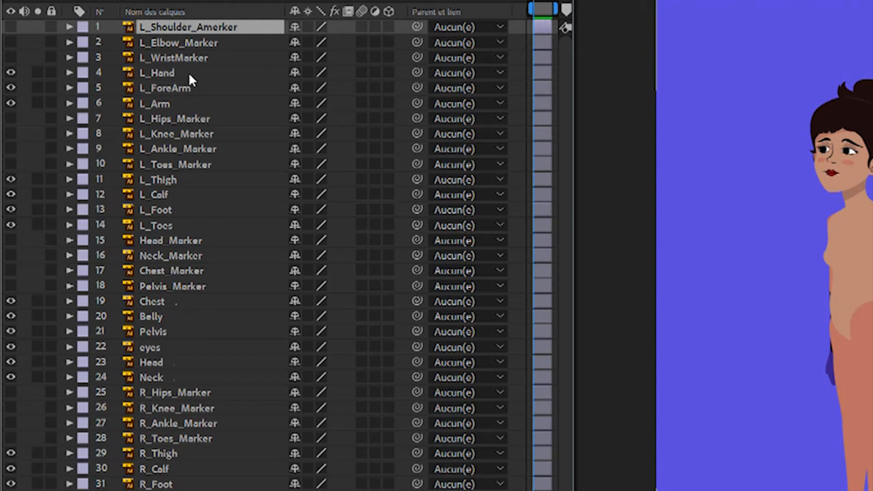
Select the L_Hand, L_ForeArm and L_Arm layers together.
click(186, 86)
key(ctrl+Up)
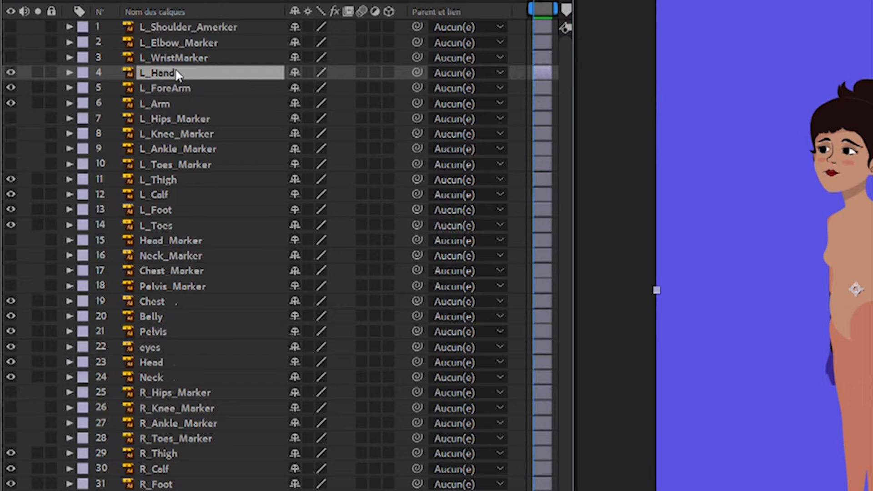
shift+click(177, 86)
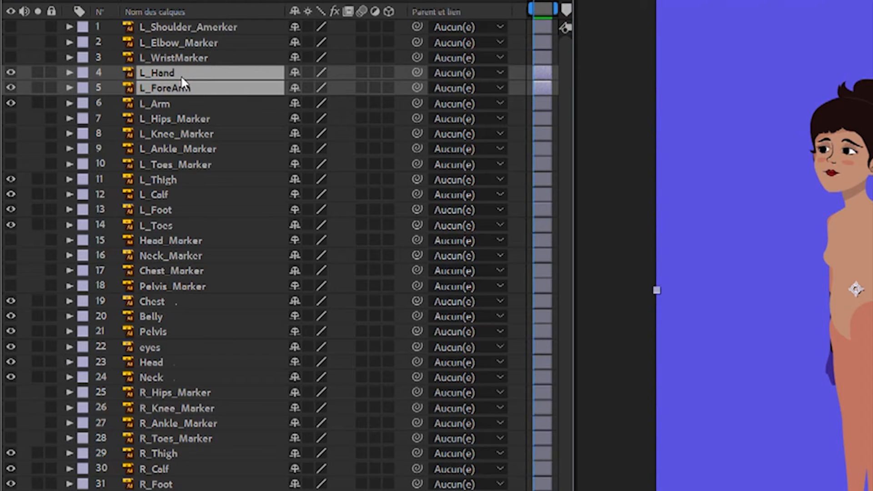
key(ctrl+shift+Down)
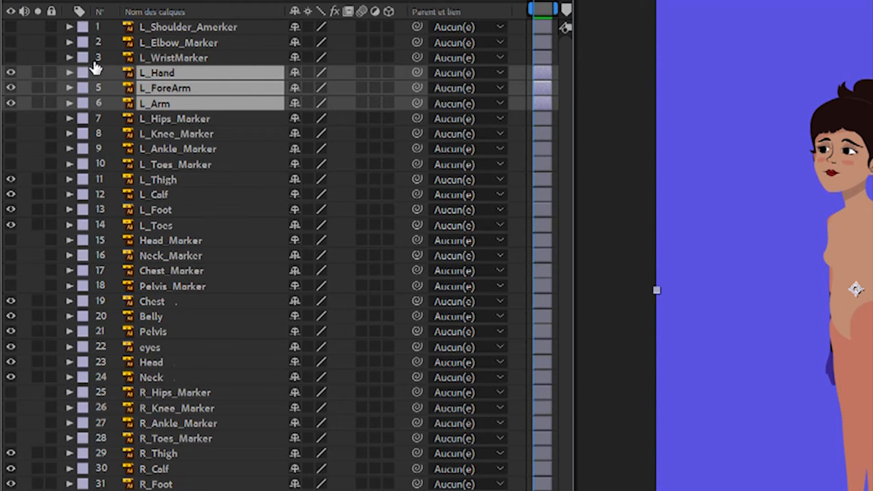
Colour-code the layer labels by body part: left arm red, head and torso green, right leg orange and right arm brown.
click(118, 119)
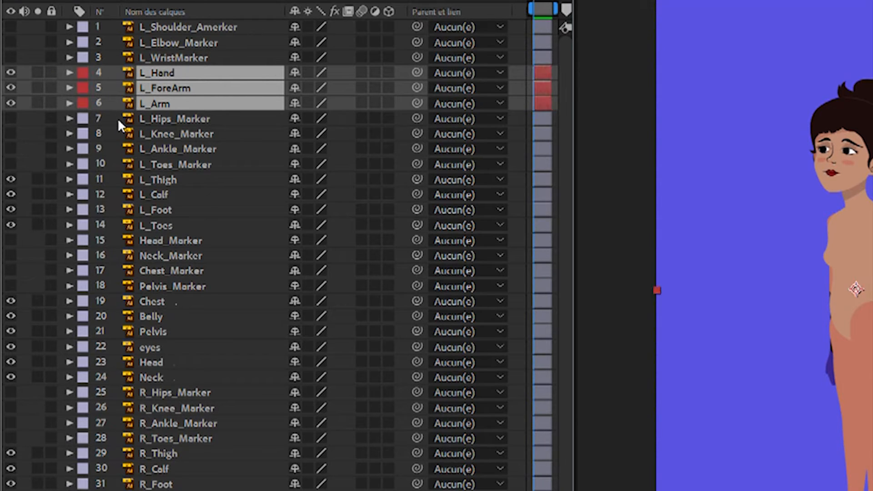
click(170, 119)
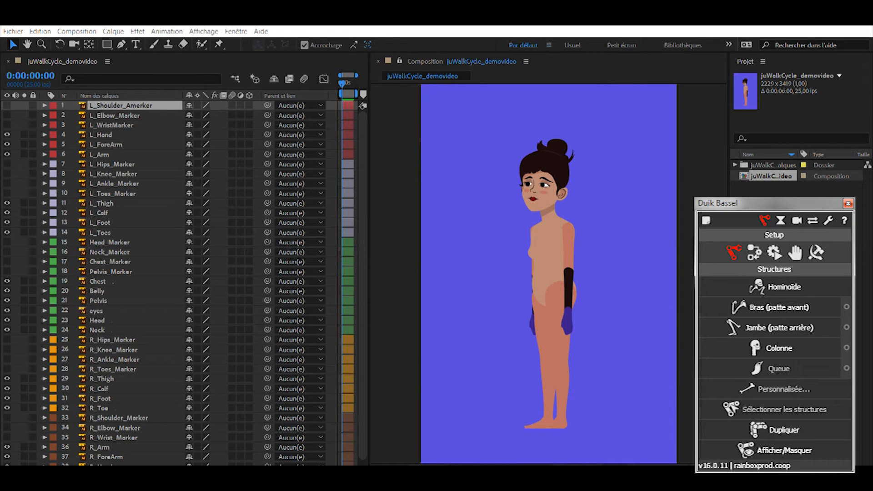
Generate a full Hominoïde structure and sort its layers under the matching body-part markers with the same label colours.
click(756, 290)
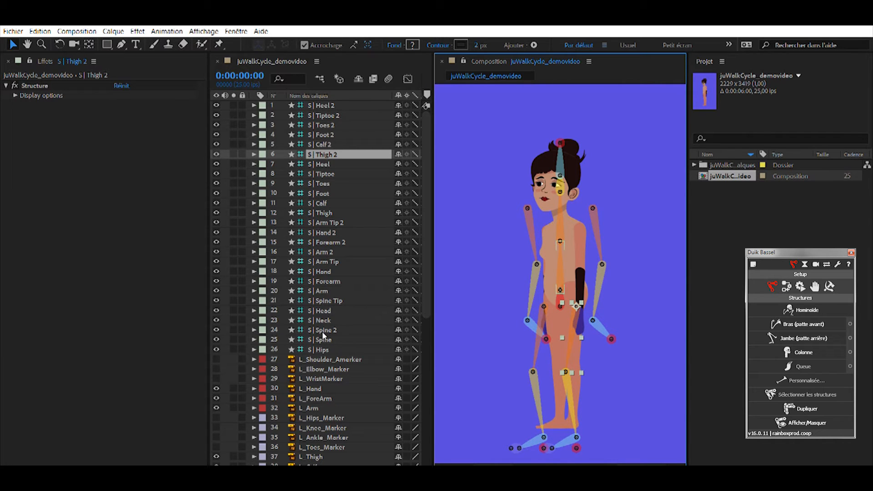
scroll(310, 259, down, 9)
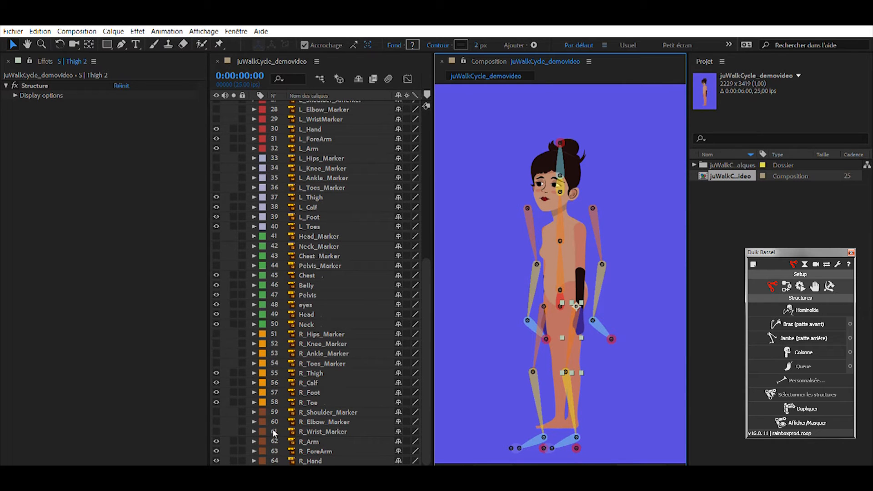
scroll(274, 401, up, 3)
scroll(275, 399, up, 6)
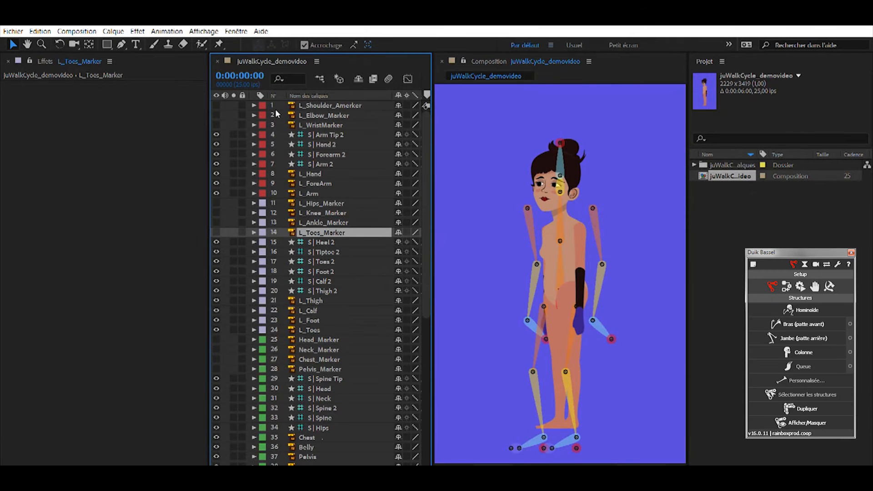
scroll(290, 167, down, 9)
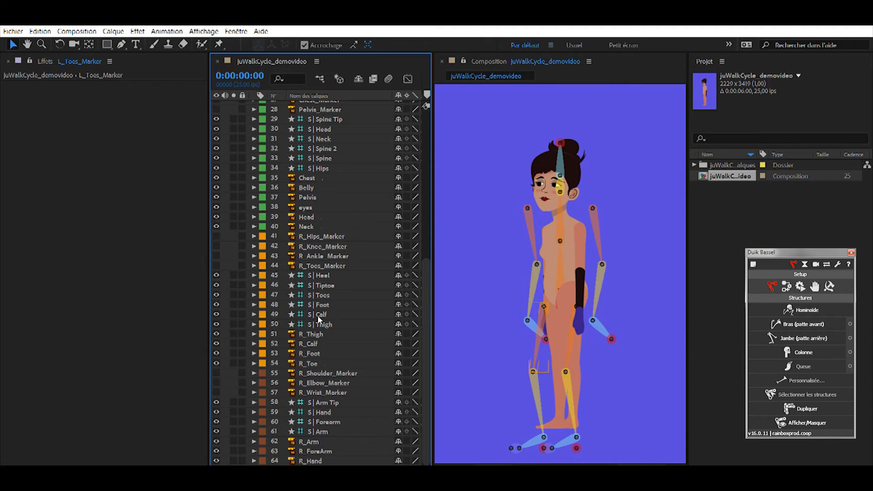
scroll(321, 324, up, 9)
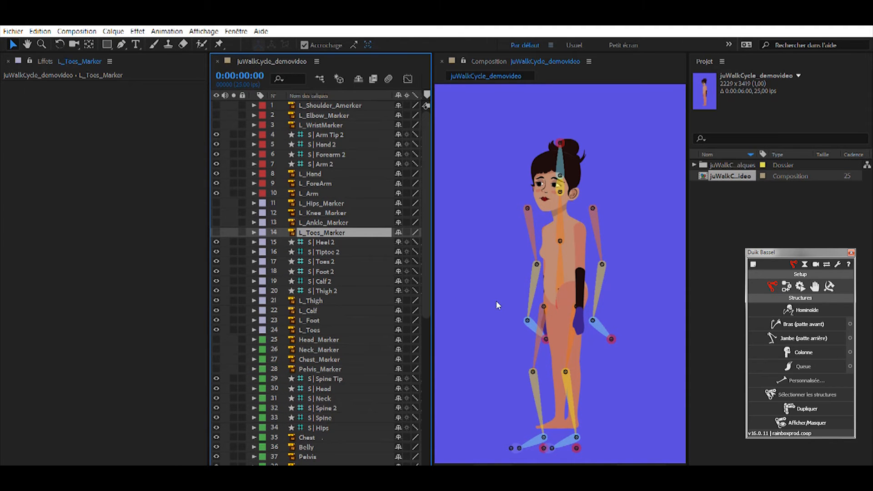
Shrink the effects and timeline panels to enlarge the composition view around the upper body and left arm structure.
key(z)
click(586, 234)
click(572, 234)
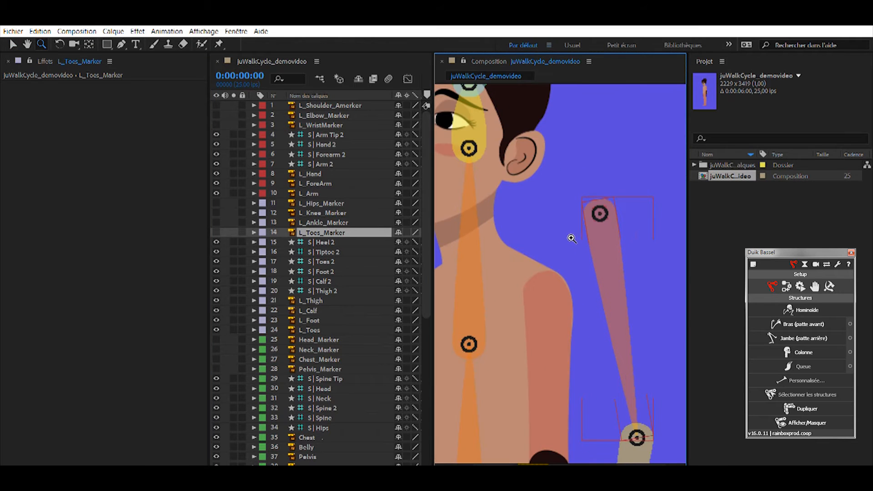
key(h)
drag(573, 273, 523, 232)
key(z)
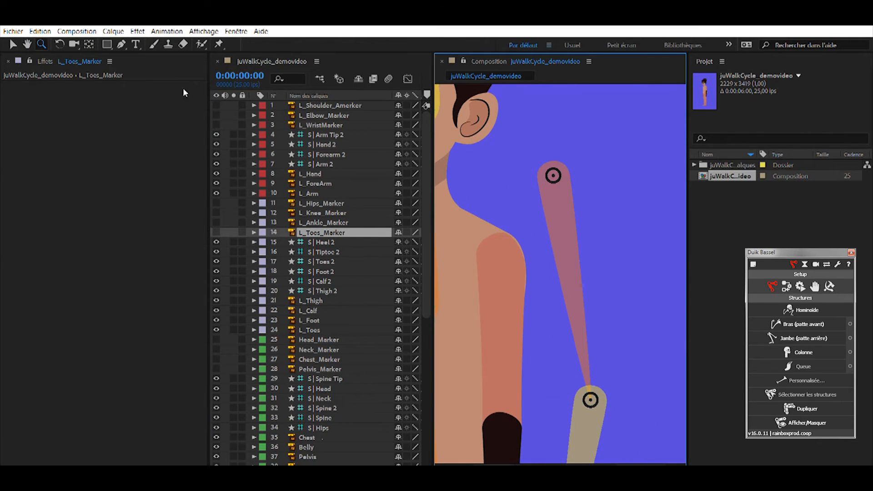
drag(214, 89, 11, 122)
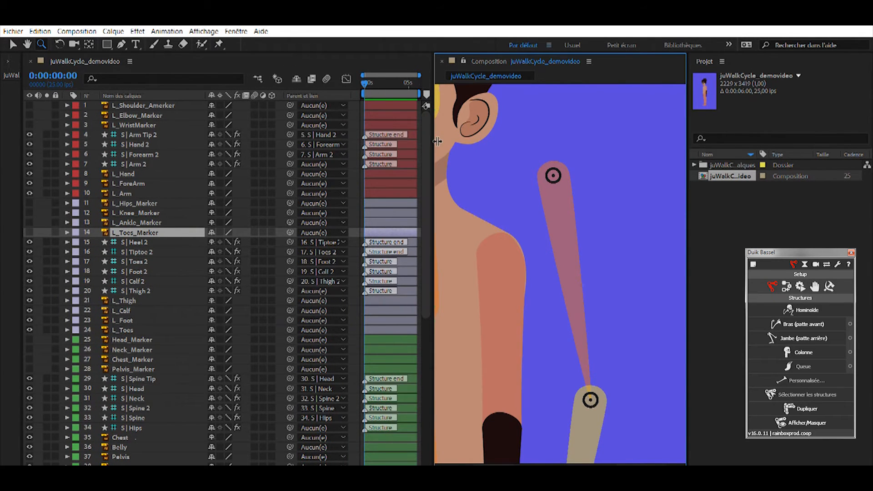
drag(433, 152, 258, 160)
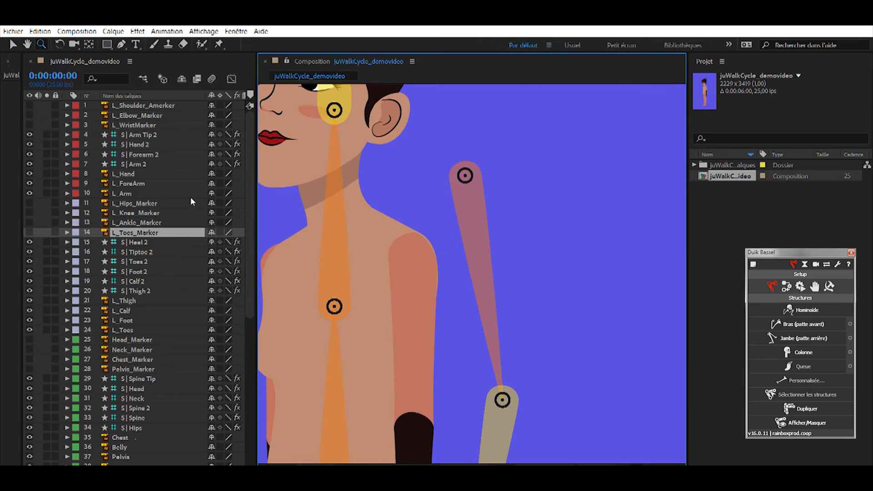
Make the L_Shoulder_Amerker, L_Elbow_Marker and L_WristMarker layers visible and frame the whole left arm.
click(29, 105)
mouse_move(29, 111)
mouse_down()
mouse_move(29, 124)
mouse_move(30, 114)
mouse_up()
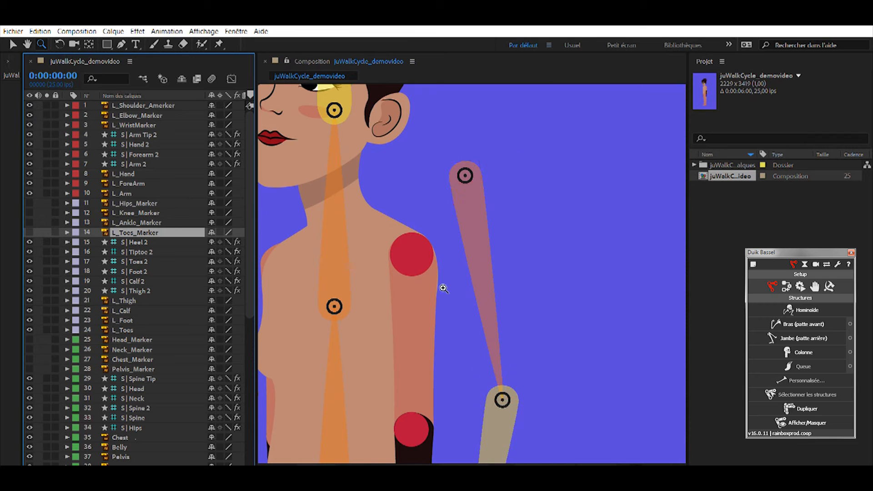
alt+click(453, 334)
key(space)
drag(511, 322, 476, 291)
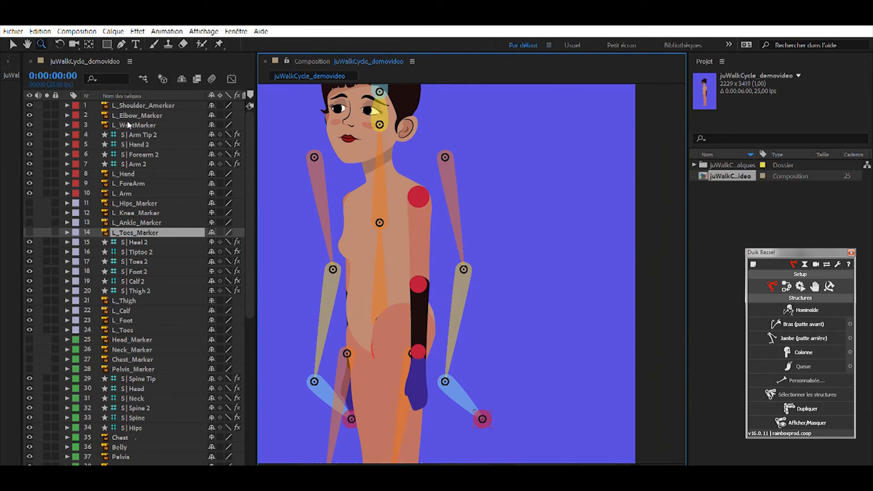
Select the S | Arm 2 structure and try moving the whole arm chain farther away from the body.
click(132, 135)
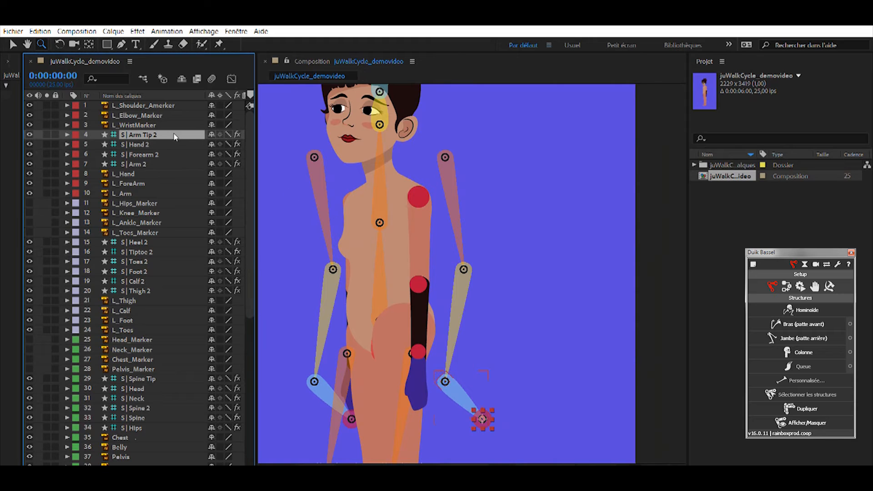
click(138, 163)
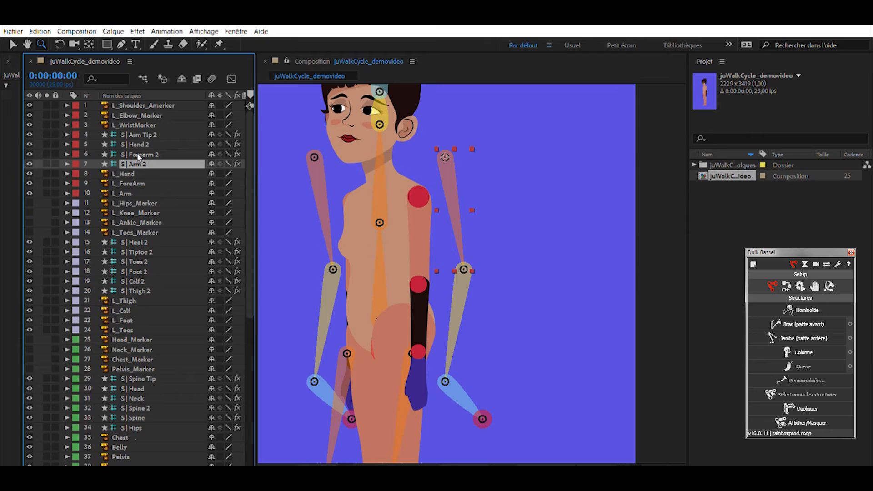
click(13, 43)
click(445, 149)
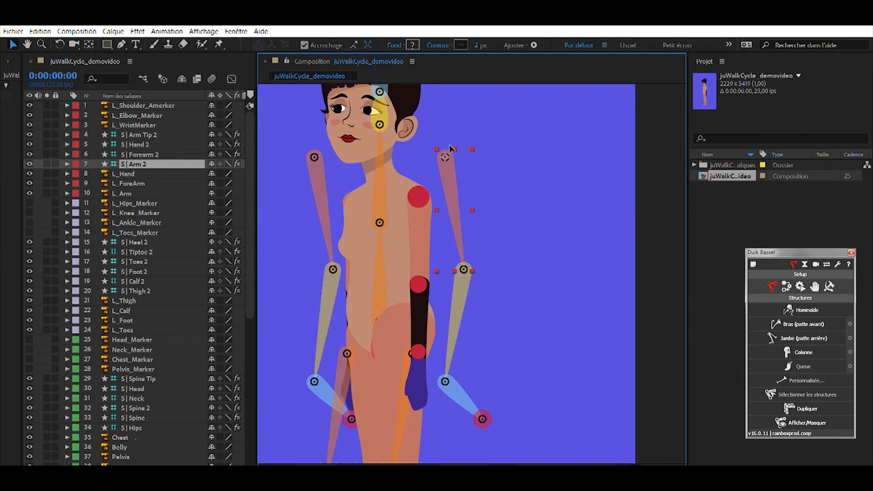
drag(461, 146, 481, 148)
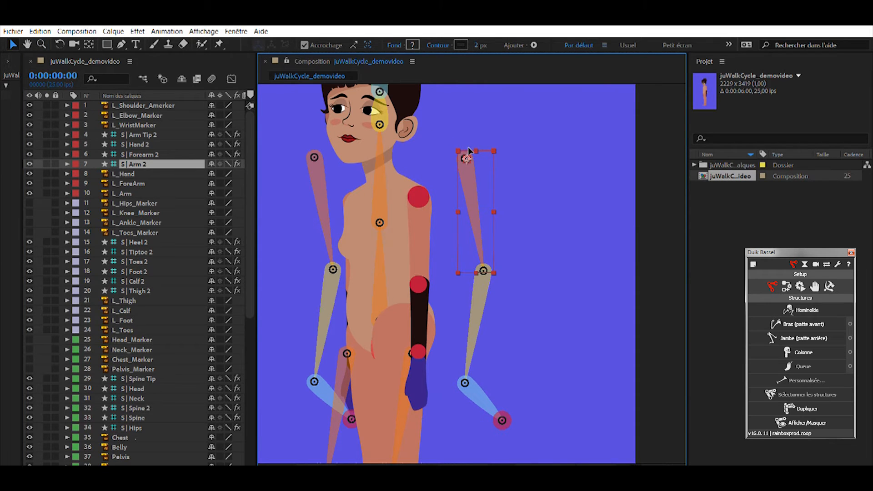
click(470, 377)
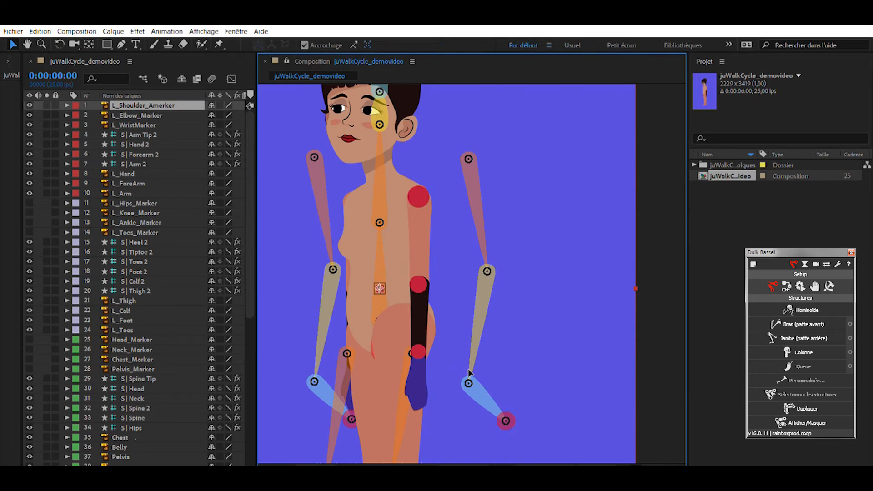
click(465, 363)
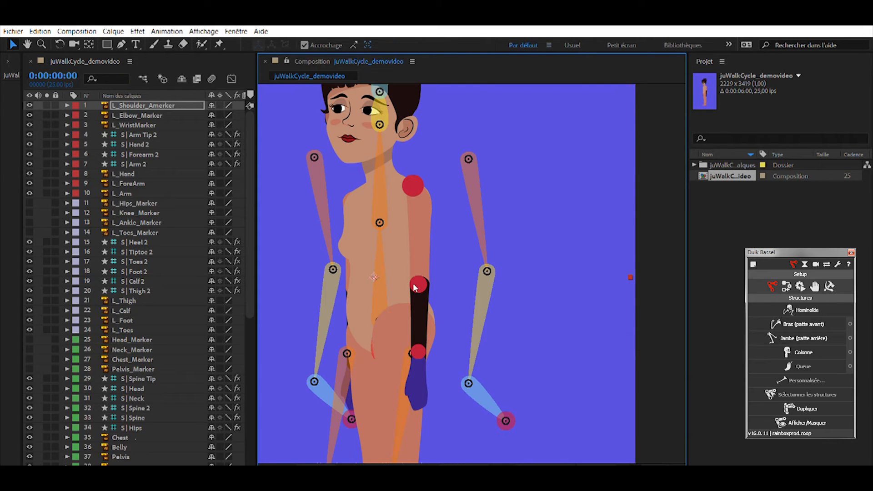
key(ctrl+z)
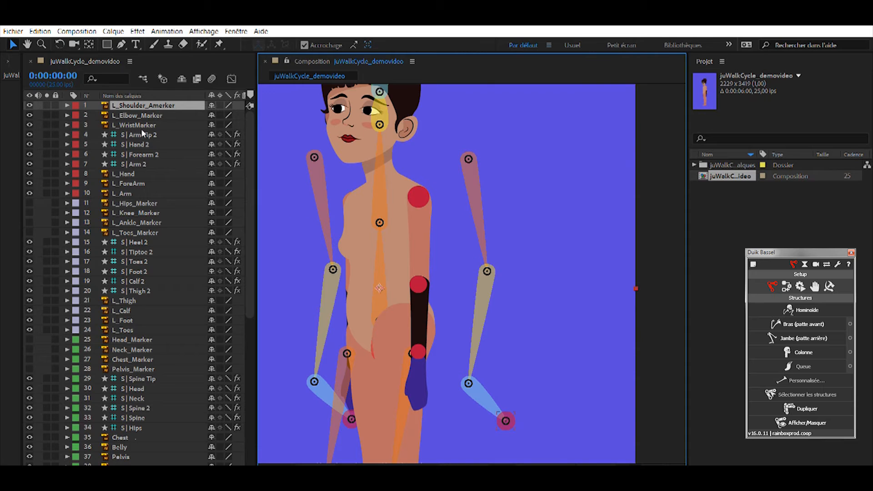
Select S | Arm Tip 2 and try raising it to about the height of the hand structure's joint.
click(154, 135)
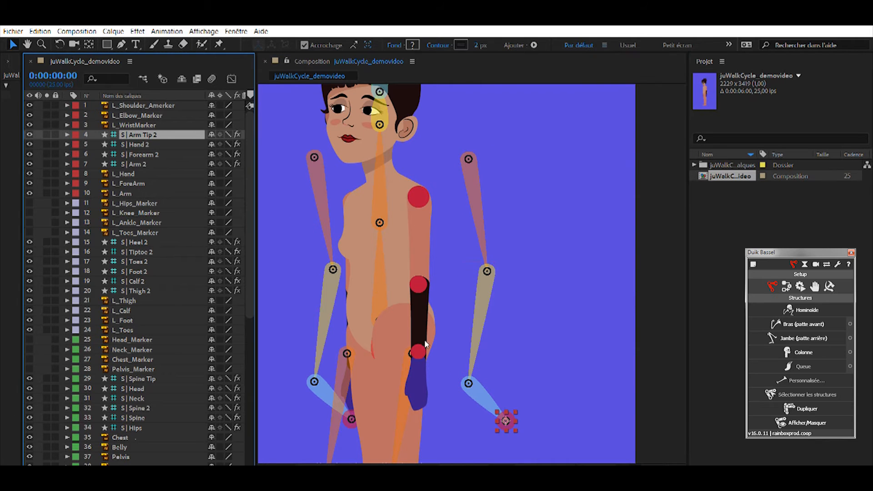
drag(506, 413, 505, 383)
drag(518, 383, 510, 381)
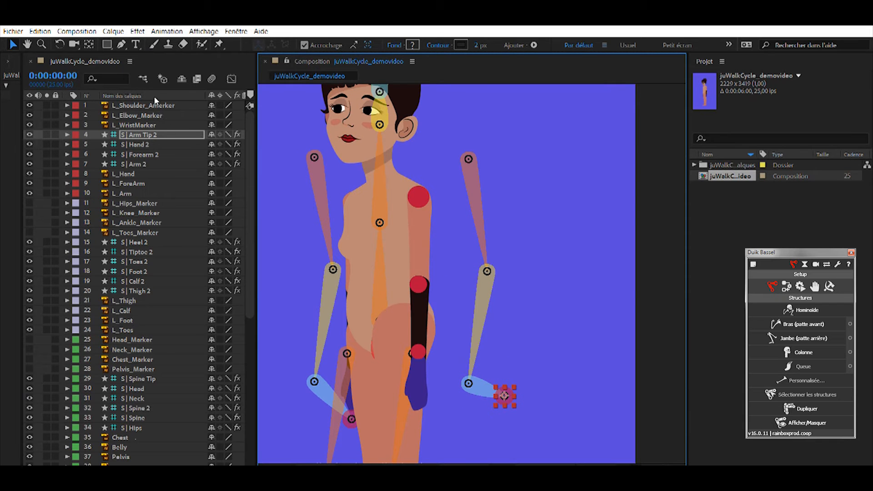
Move the S | Arm 2 structure's joint onto the red shoulder marker and fine-tune it towards the marker's centre.
click(139, 163)
drag(473, 149, 423, 188)
key(z)
click(429, 194)
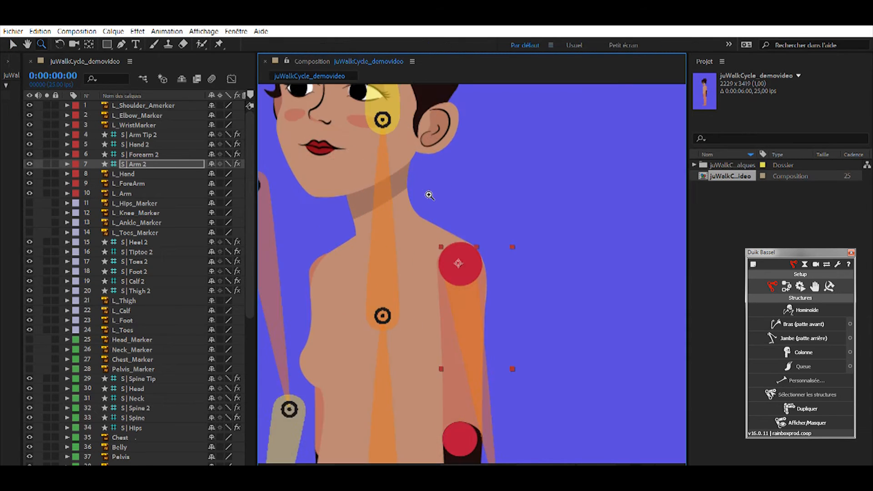
click(467, 264)
click(472, 254)
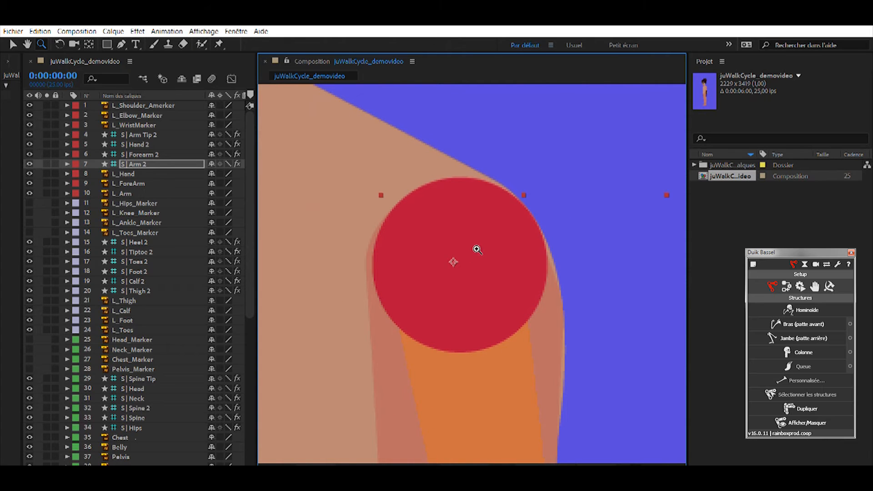
click(145, 160)
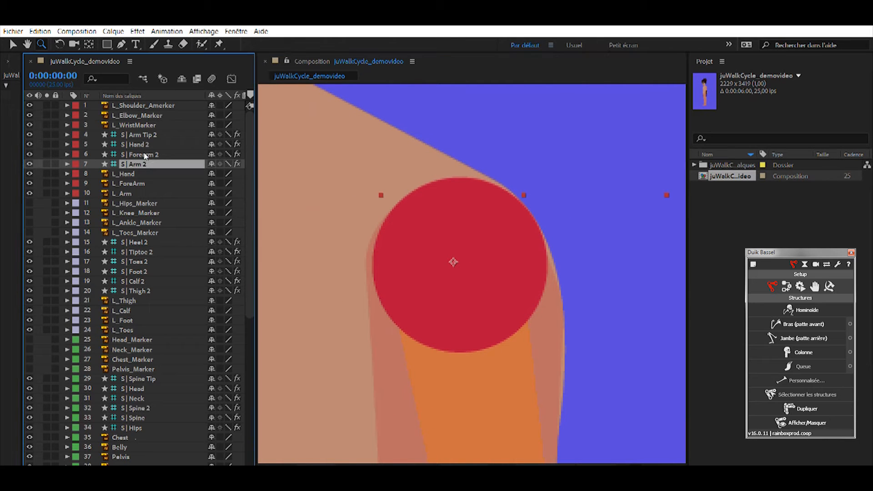
click(13, 40)
click(13, 42)
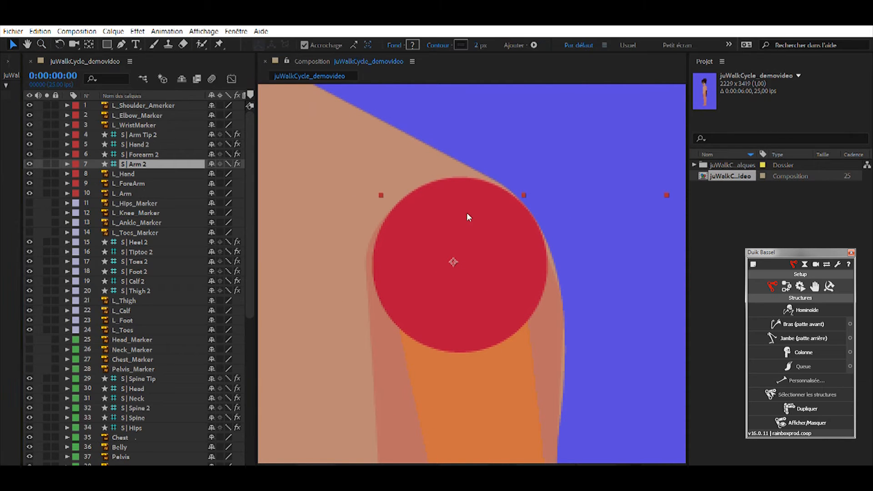
mouse_move(457, 255)
mouse_down()
mouse_move(467, 261)
mouse_move(460, 257)
mouse_up()
Place the S | Forearm 2 and S | Hand 2 joints on the elbow and wrist markers, with the arm structures layered above the markers.
key(z)
alt+click(533, 330)
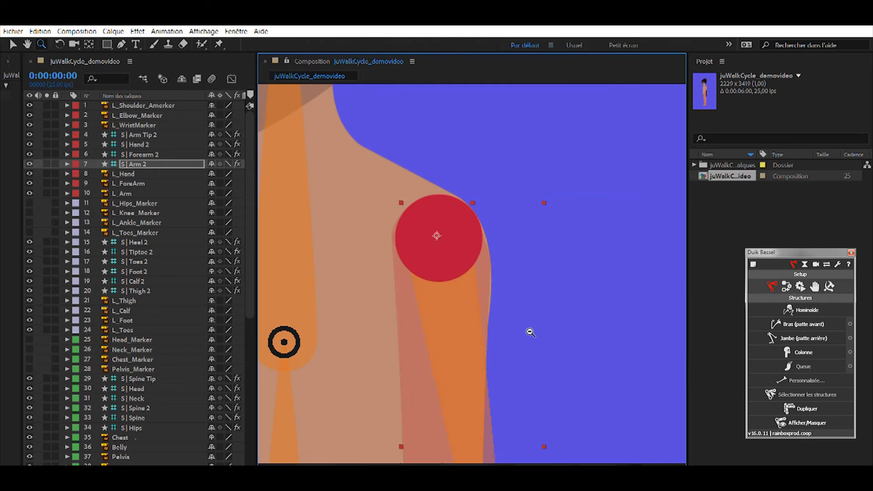
alt+click(515, 345)
drag(474, 374, 466, 232)
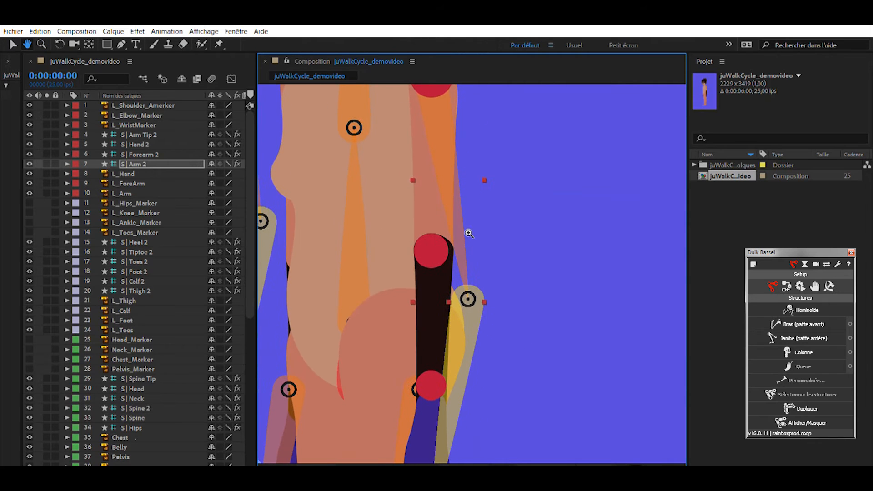
key(v)
click(471, 284)
drag(471, 284, 435, 247)
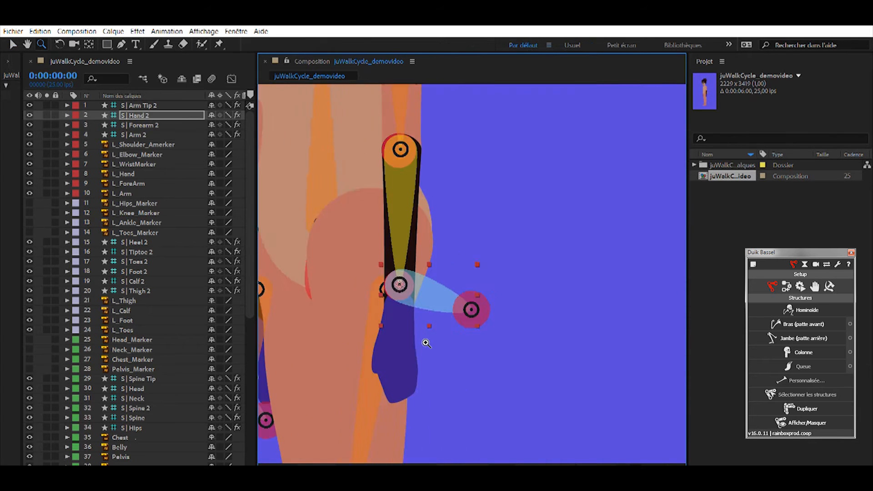
Move the S | Arm Tip 2 structure down to the fingertip end of the left hand.
click(513, 279)
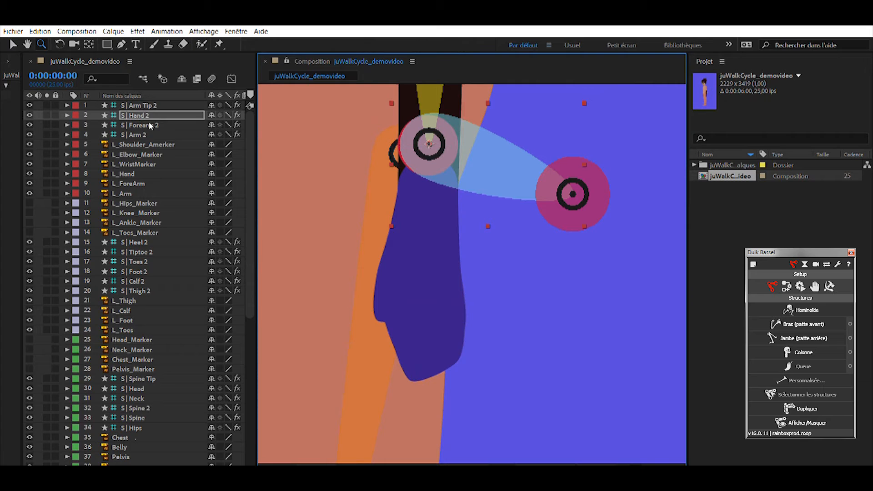
click(148, 135)
click(150, 106)
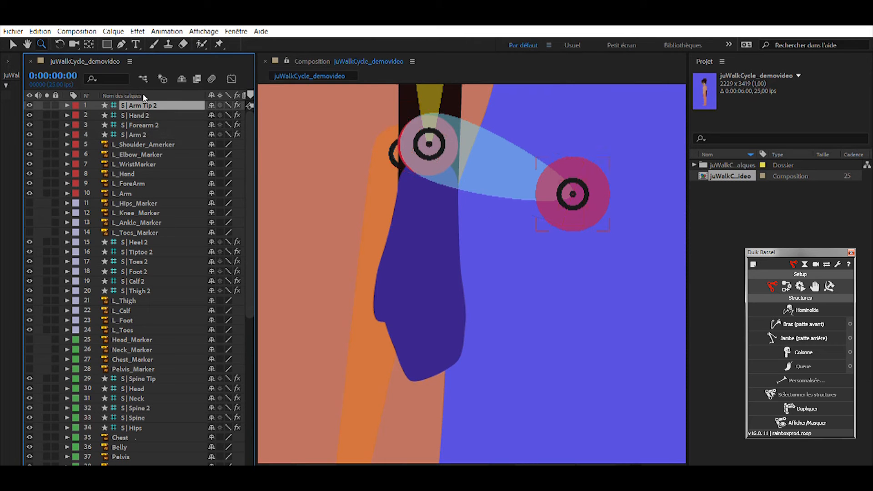
key(v)
mouse_move(589, 191)
mouse_down()
mouse_move(494, 272)
mouse_move(451, 360)
mouse_up()
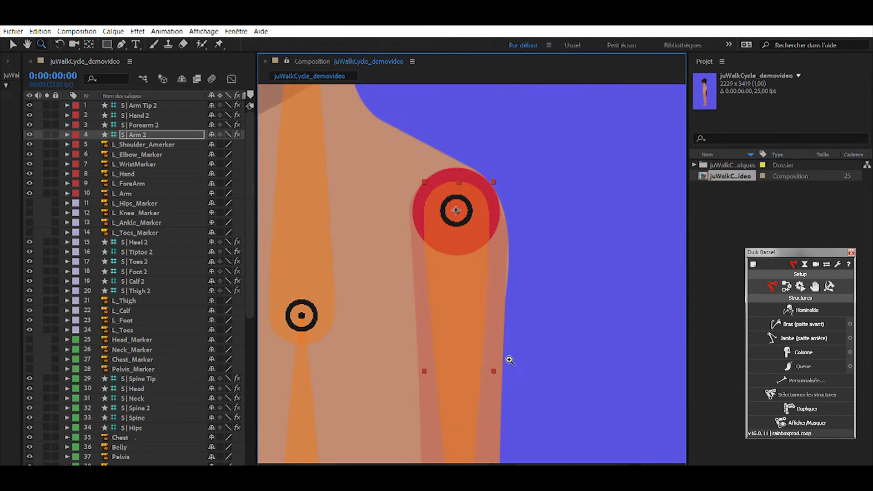
Fine-tune the S | Forearm 2 joint's position at the elbow to centre it on the forearm.
drag(509, 359, 490, 190)
drag(515, 351, 517, 234)
key(z)
click(456, 262)
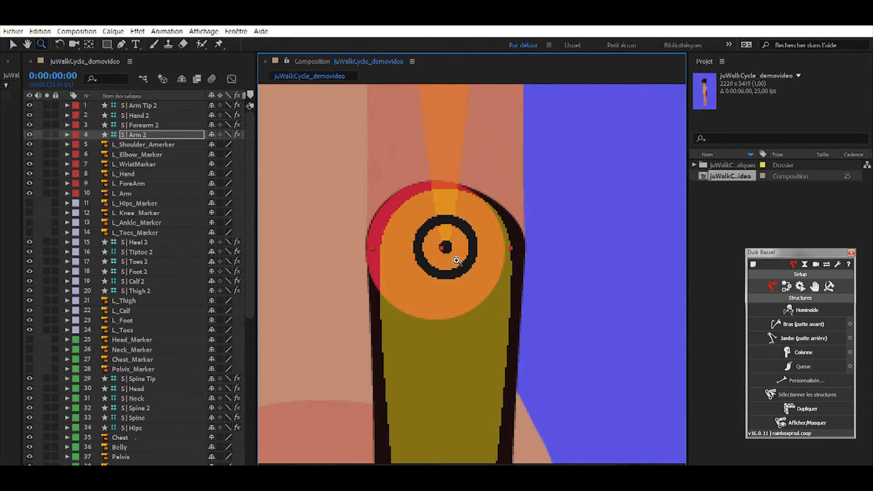
click(139, 126)
click(14, 44)
drag(451, 240, 461, 242)
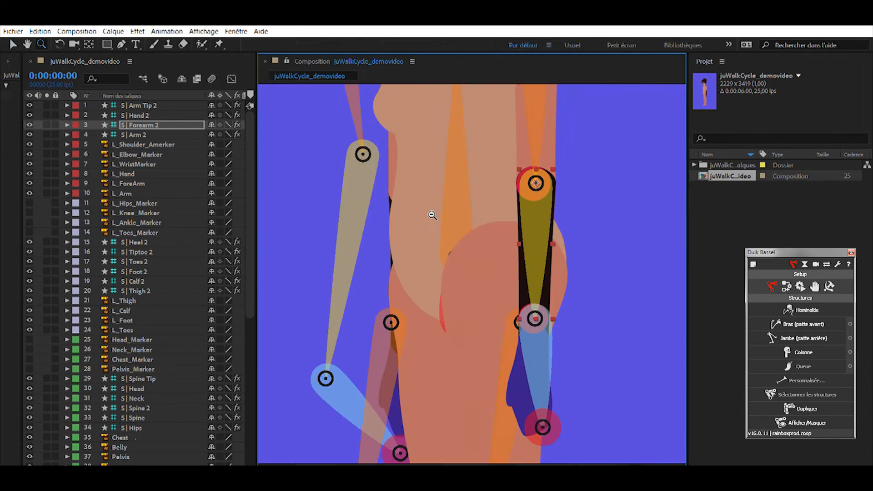
alt+click(431, 214)
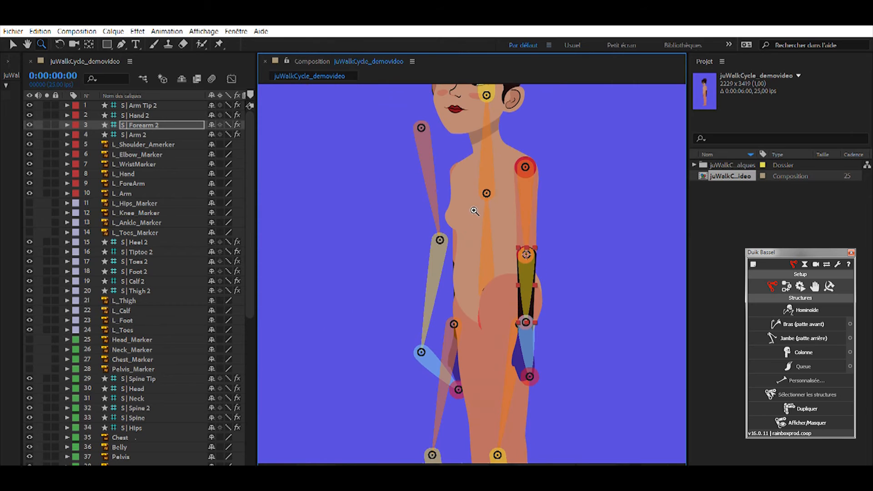
Look over the character from head to feet, checking the placement of the structures on the body, arms and legs.
drag(497, 244, 449, 298)
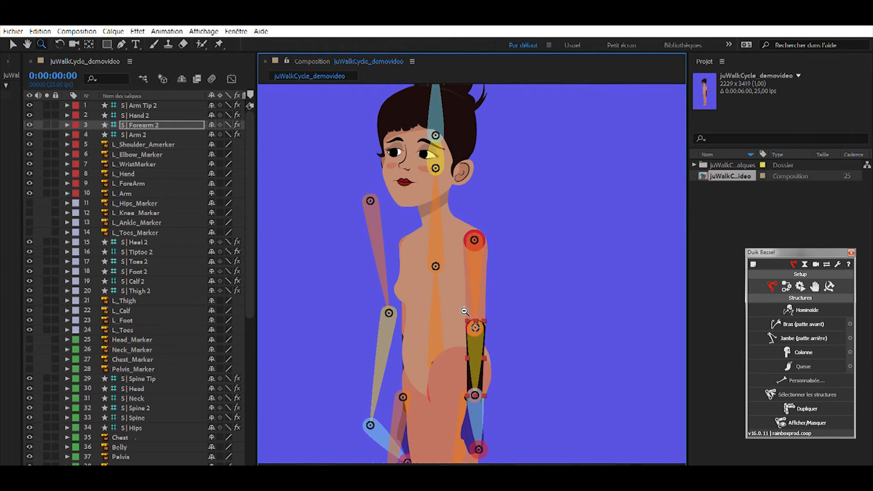
alt+click(455, 314)
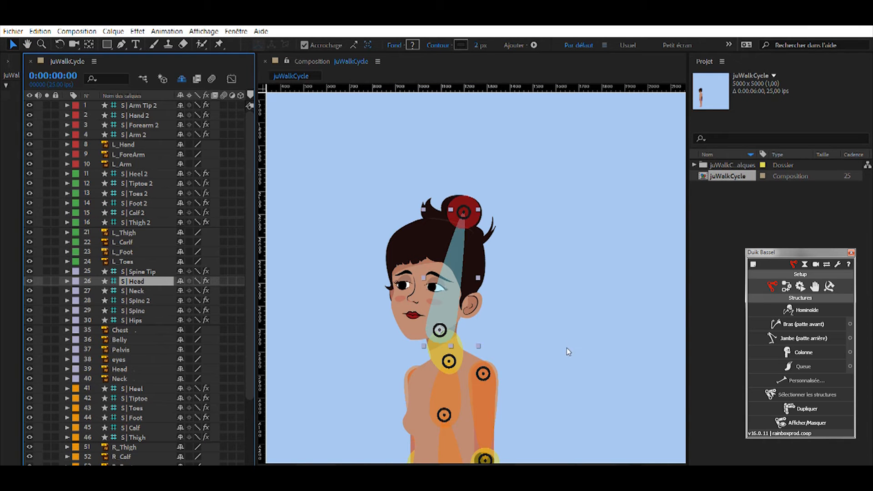
scroll(548, 336, down, 5)
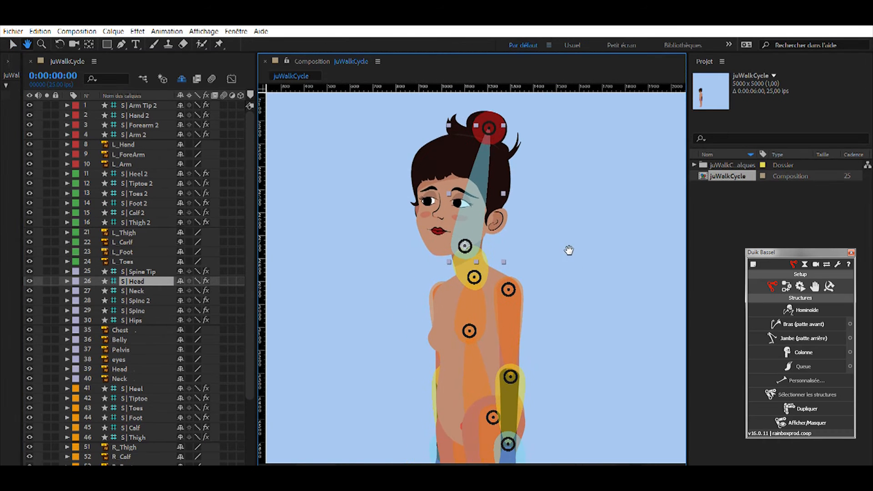
key(space)
drag(553, 371, 536, 211)
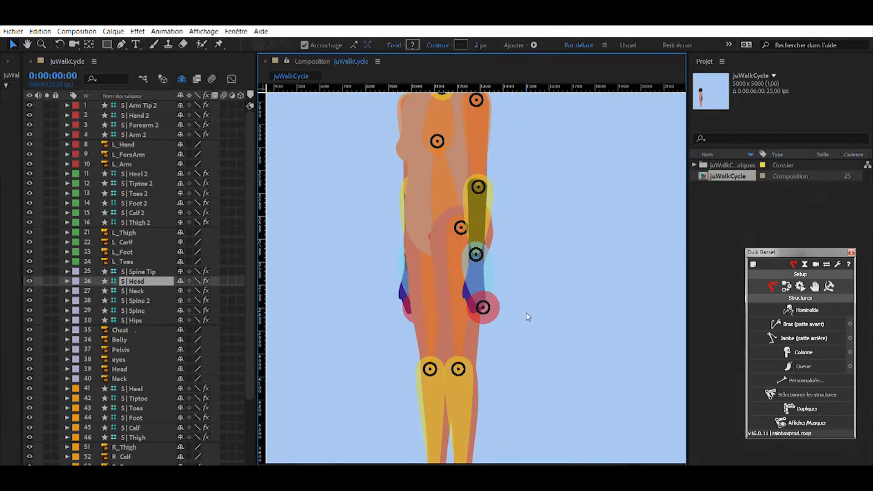
scroll(521, 276, down, 5)
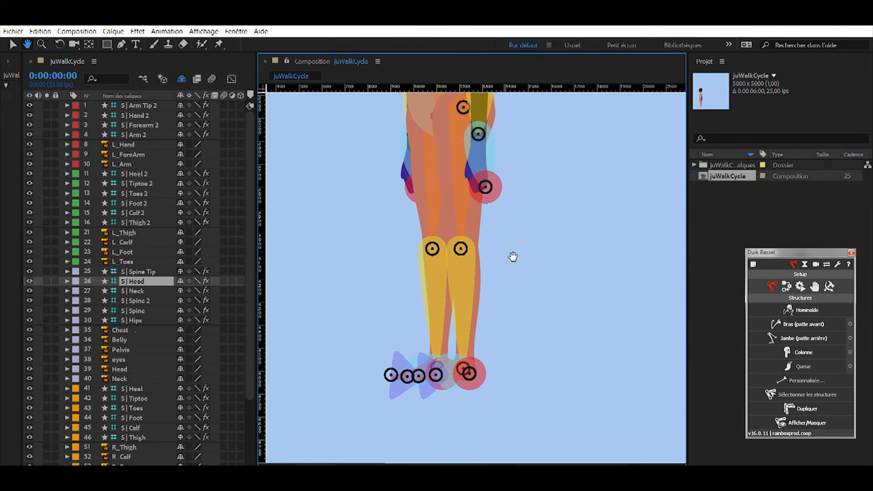
scroll(513, 255, up, 7)
scroll(535, 237, up, 9)
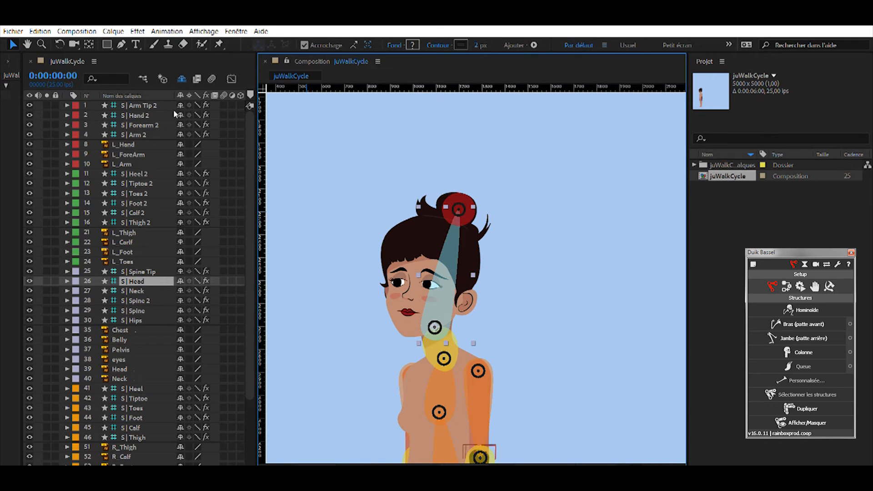
Widen the timeline until the parent and link settings of all layers are shown.
drag(262, 130, 358, 136)
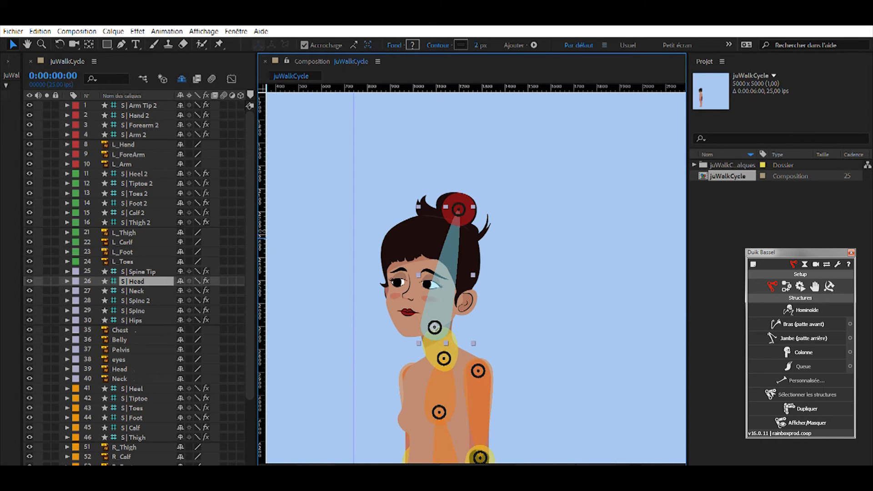
drag(256, 231, 363, 234)
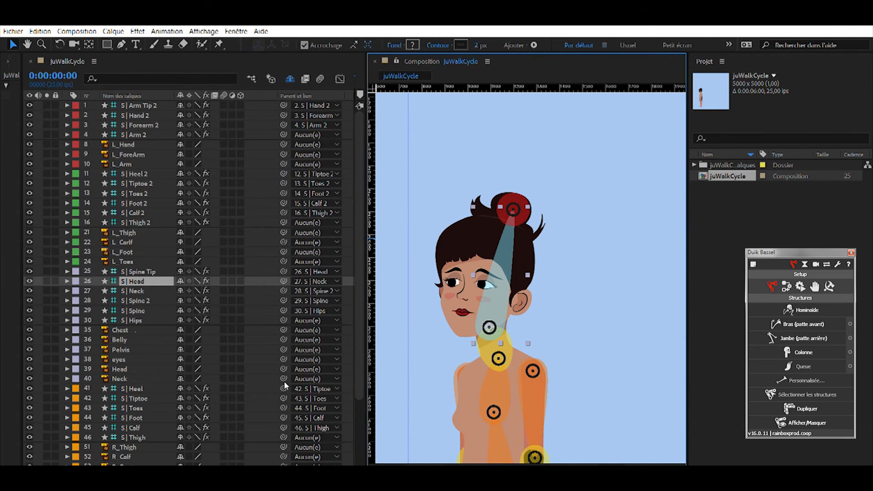
scroll(278, 305, down, 3)
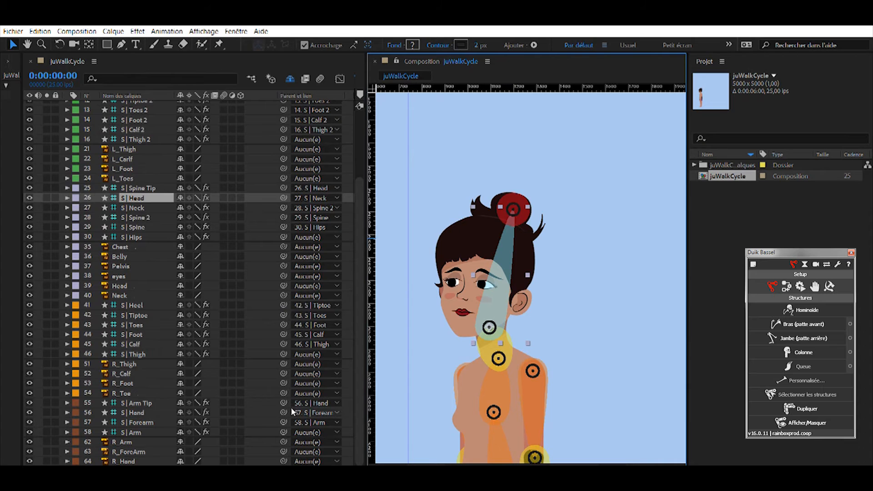
scroll(269, 345, up, 3)
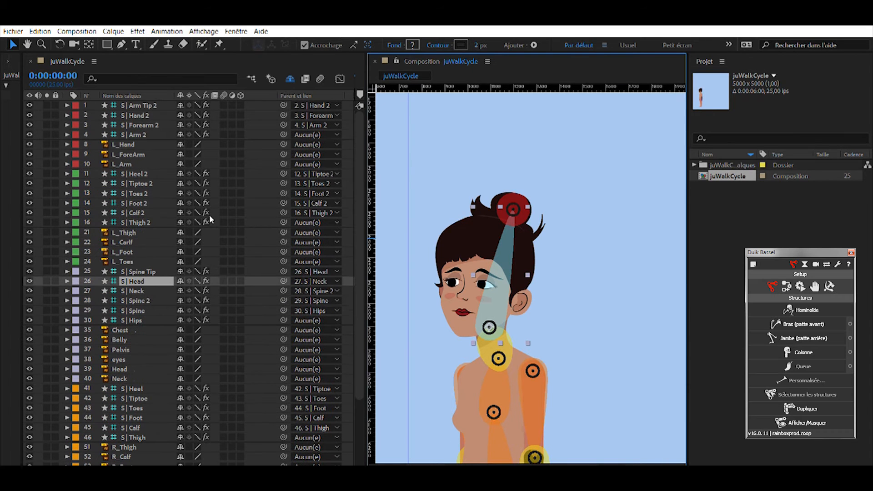
Parent L_Arm to S | Arm 2, L_ForeArm to S | Forearm 2 and L_Hand to S | Hand 2.
click(132, 163)
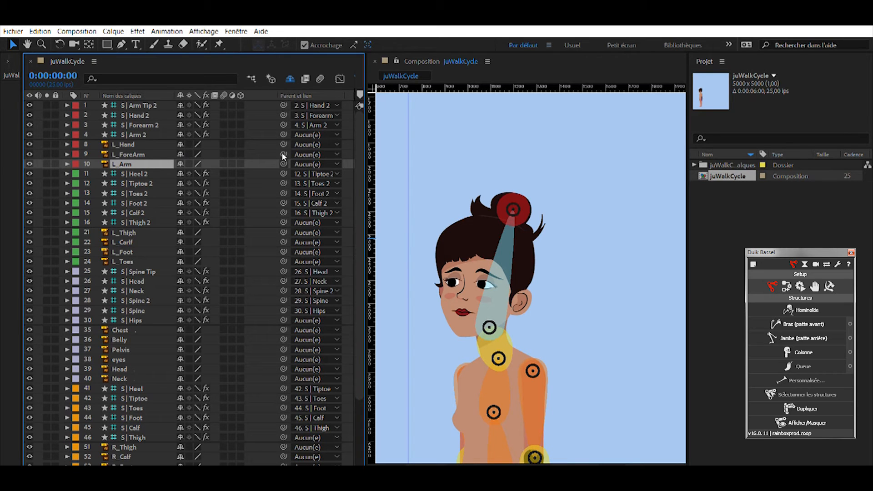
drag(247, 149, 138, 135)
click(136, 153)
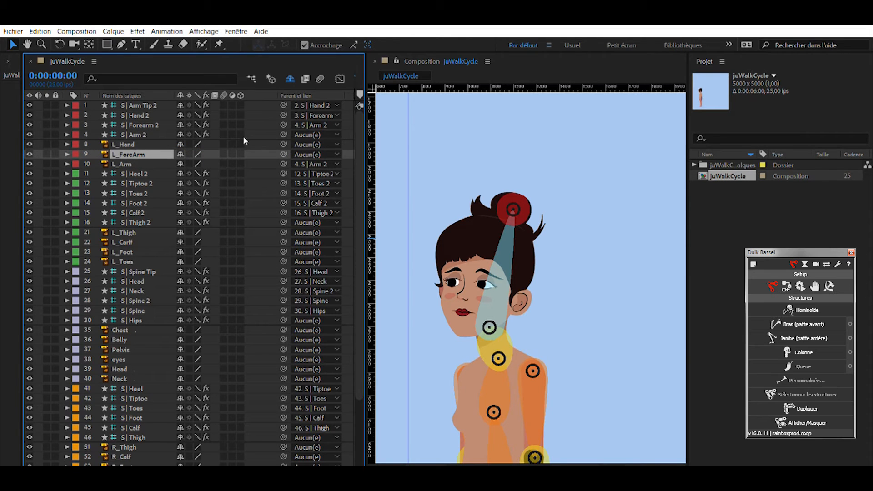
drag(283, 154, 147, 125)
click(130, 142)
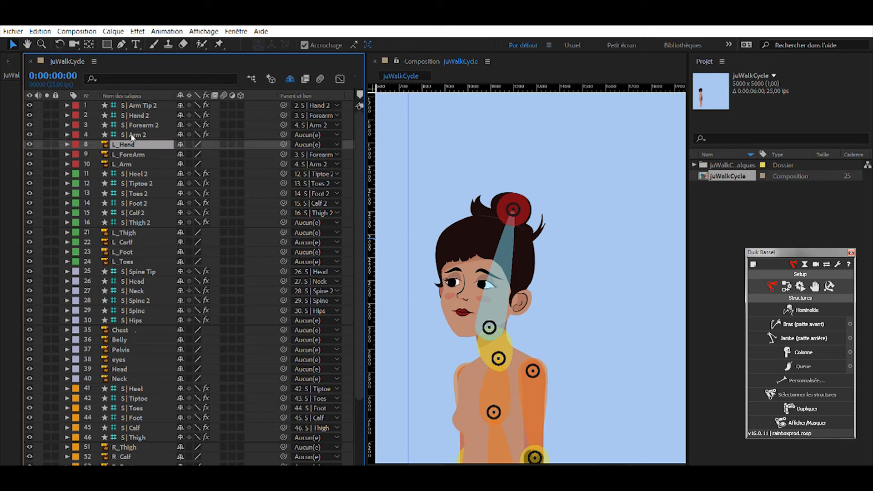
drag(283, 144, 130, 105)
Parent the left leg layers for toes, foot, calf and thigh to S | Toes 2, S | Foot 2, S | Calf 2 and S | Thigh 2.
click(126, 261)
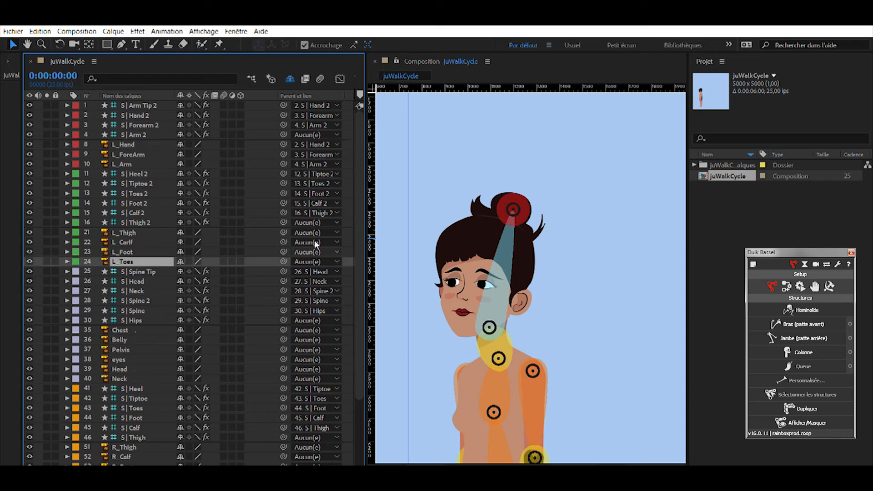
drag(284, 261, 158, 193)
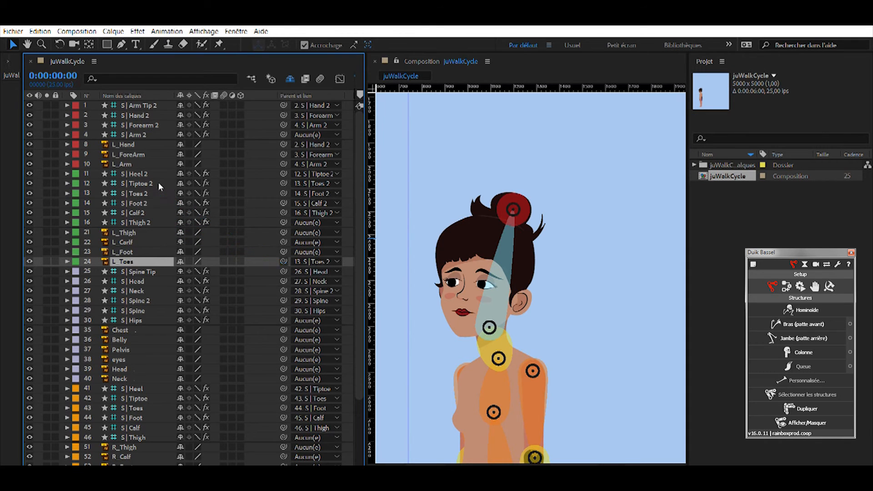
click(130, 250)
drag(283, 251, 145, 211)
click(126, 242)
click(125, 233)
drag(284, 233, 157, 222)
Rename the misspelled left calf layer as L_Calf.
click(135, 241)
key(Return)
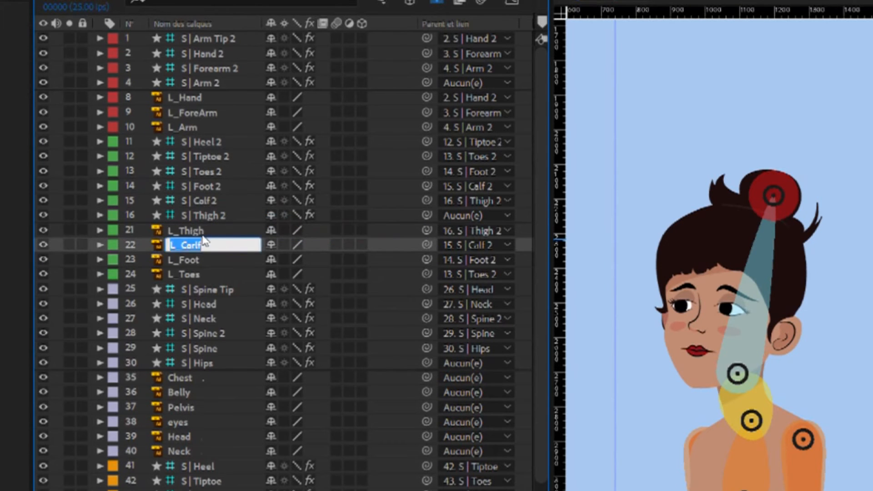
text(L_Calf)
key(Return)
Parent the Neck layer to S | Neck, the Head layer to S | Head and the eyes layer to the Head layer.
click(131, 452)
drag(427, 451, 198, 304)
click(195, 436)
click(179, 422)
Parent the Pelvis layer to S | Hips, Belly to S | Spine and Chest to S | Spine 2.
drag(427, 422, 207, 362)
click(206, 405)
click(204, 392)
drag(426, 392, 200, 333)
click(200, 378)
click(214, 451)
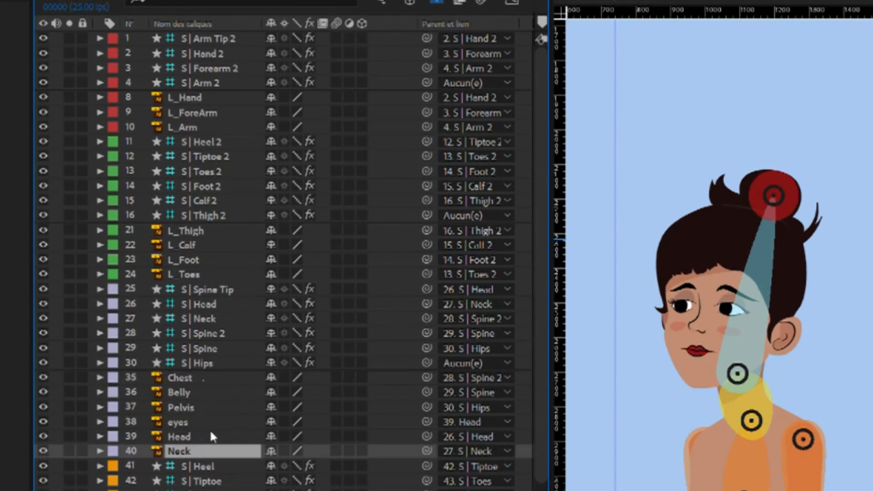
Parent R_Toe to S | Toes, R_Foot to S | Foot, R_Calf to S | Calf and R_Thigh to S | Thigh.
scroll(273, 428, down, 3)
click(182, 472)
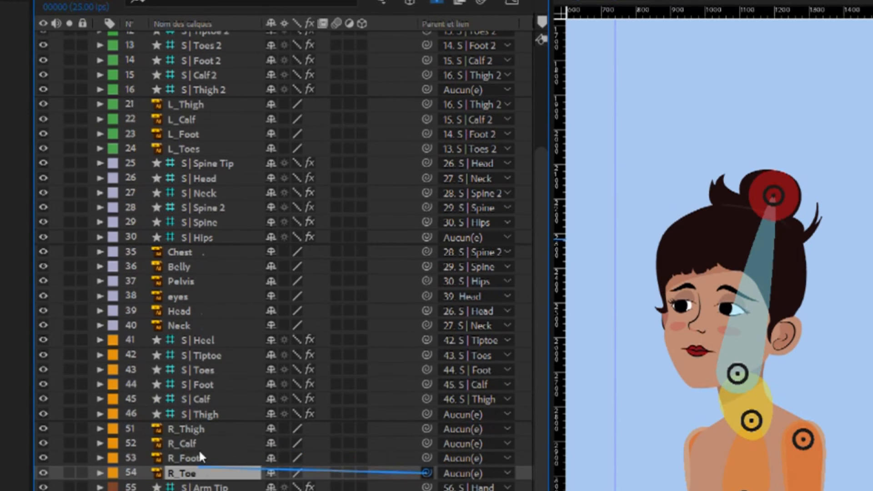
drag(427, 473, 205, 370)
drag(427, 458, 205, 384)
drag(427, 443, 203, 399)
drag(427, 429, 205, 414)
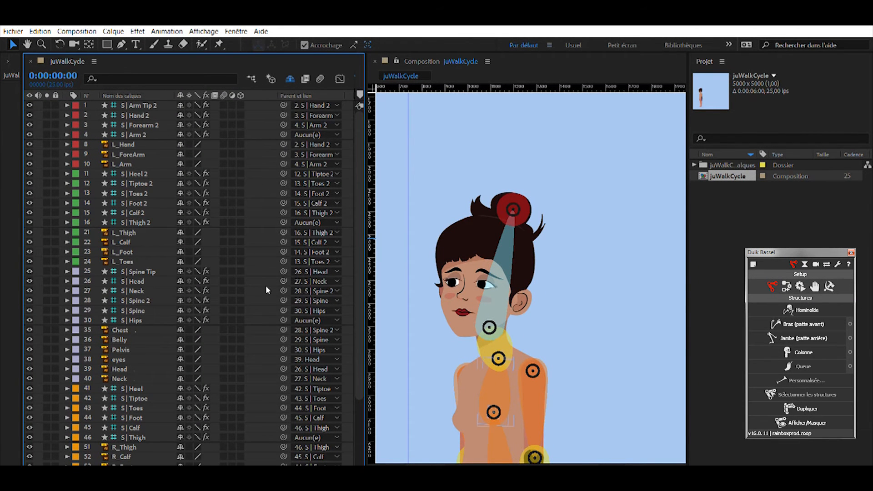
Check the layers' parent assignments, hide the layer switches and narrow the timeline to enlarge the composition view.
scroll(267, 286, down, 3)
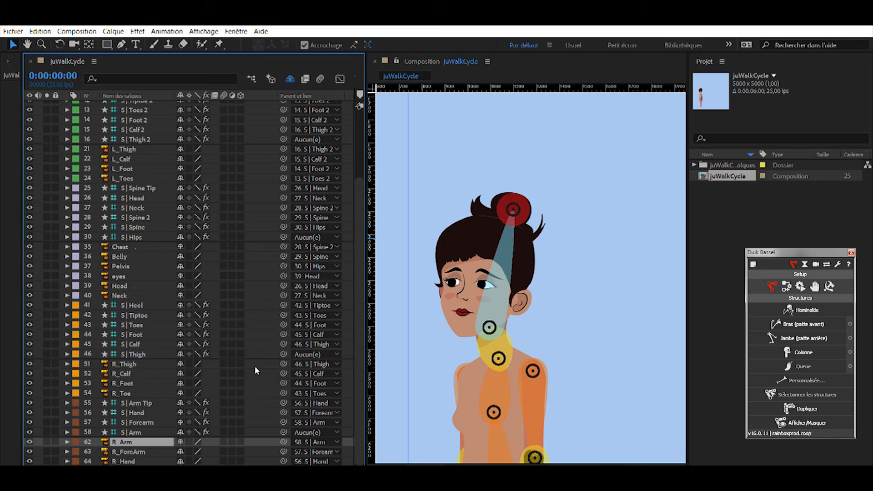
scroll(254, 371, up, 3)
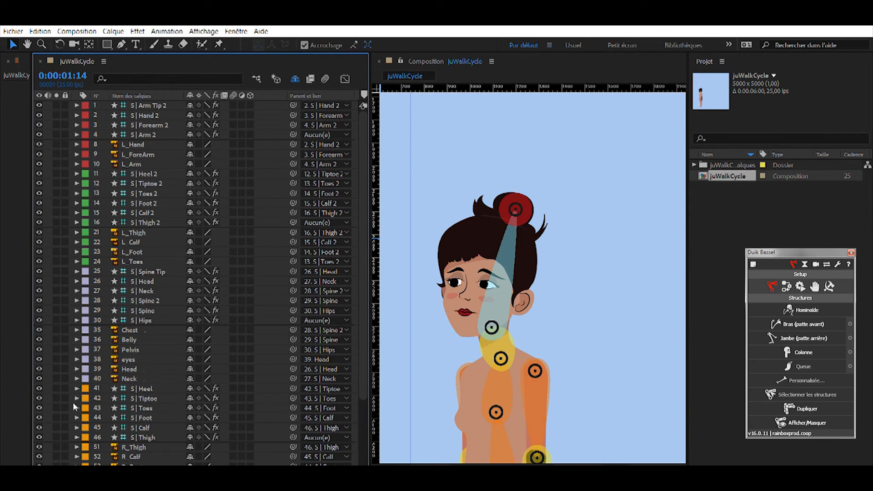
click(39, 457)
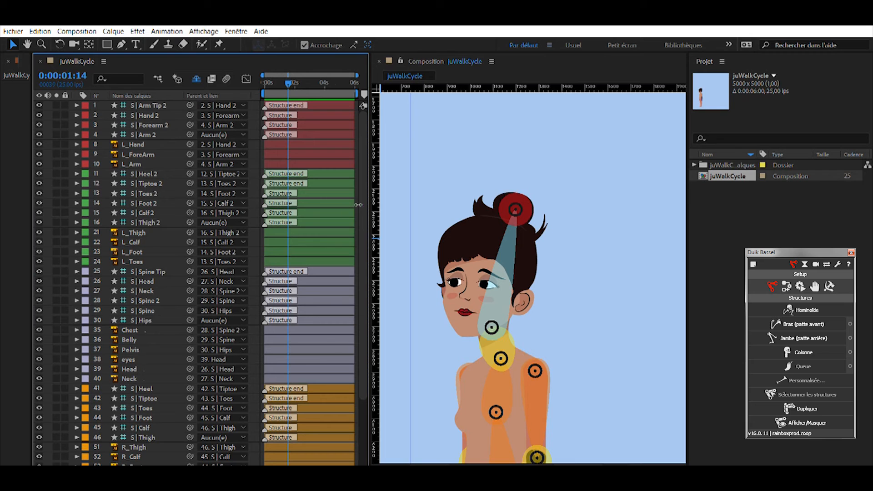
drag(373, 207, 304, 214)
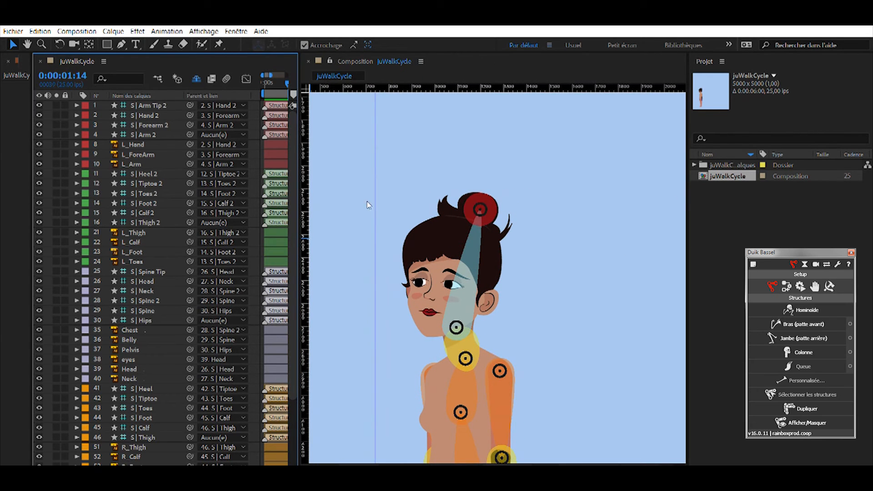
scroll(166, 161, down, 3)
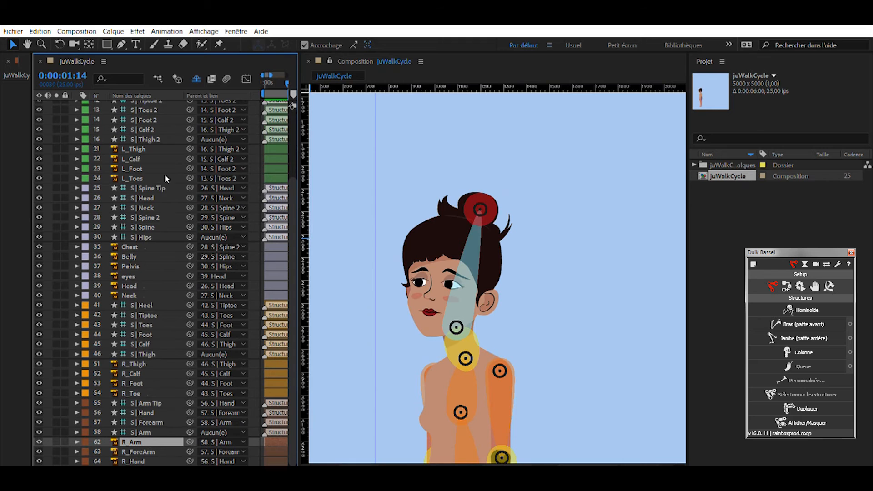
scroll(136, 395, up, 3)
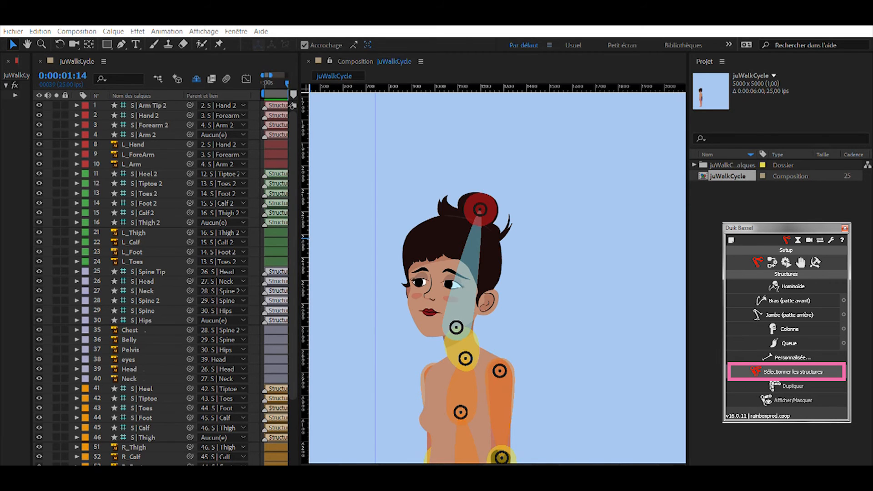
Select all the Duik structures and rig them with Autorig & IK.
click(787, 372)
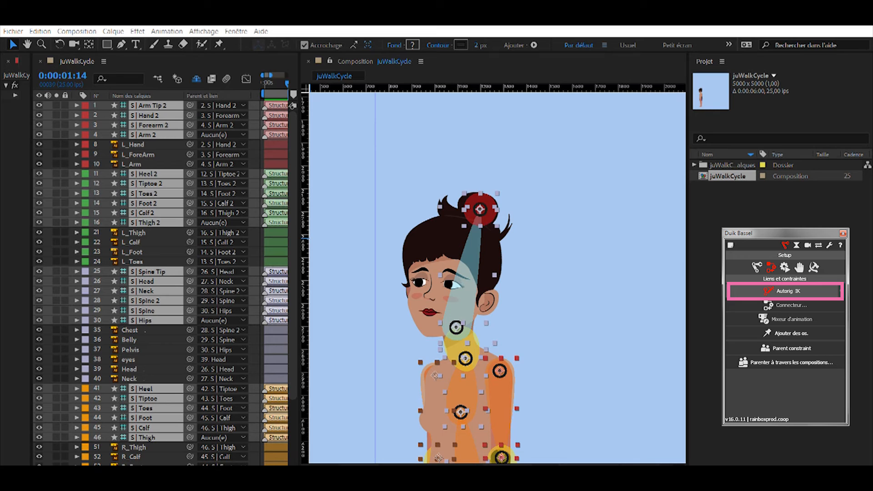
click(785, 291)
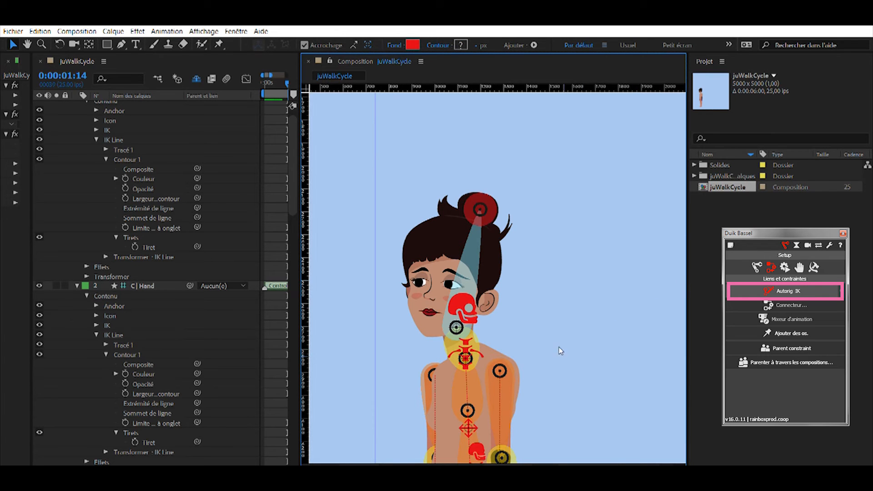
Examine the generated controllers on the character's head, spine, hands, hips and feet.
key(z)
alt+click(540, 351)
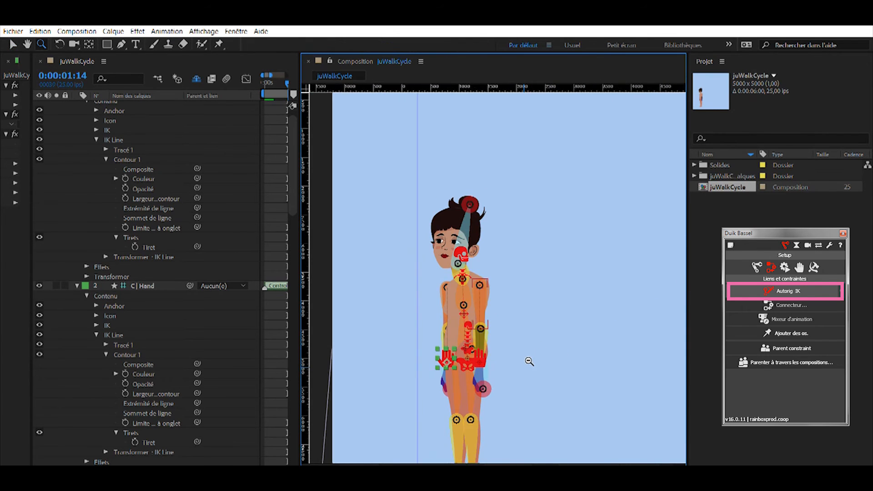
alt+click(529, 361)
click(511, 323)
click(477, 223)
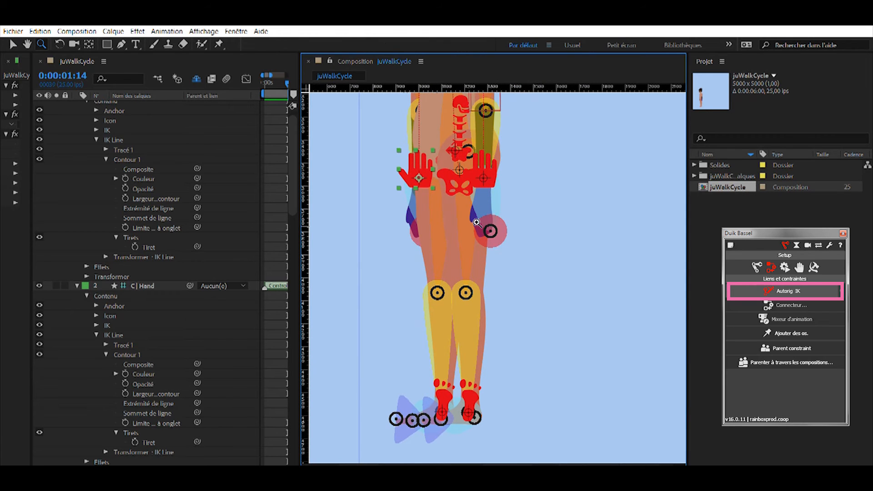
key(h)
drag(536, 201, 526, 364)
drag(540, 236, 541, 329)
drag(556, 389, 556, 343)
key(z)
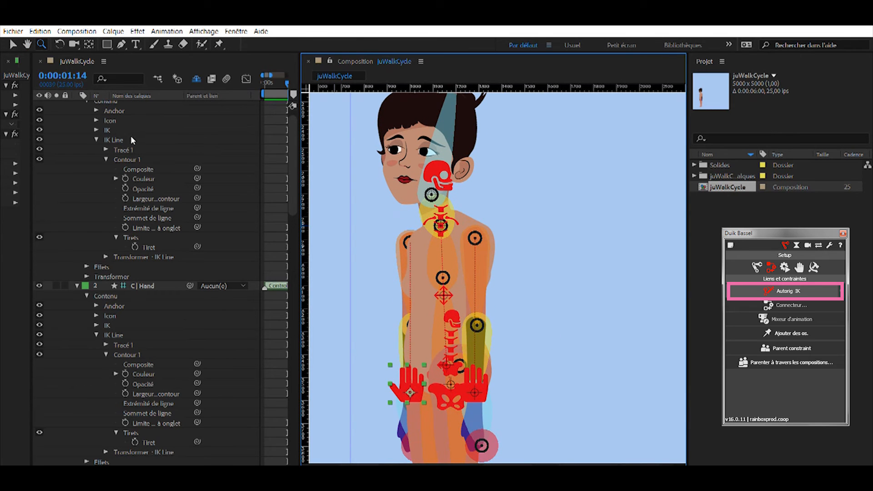
Look through the new controller layers and collapse the expanded properties of C | Hand 2 and C | Hand.
scroll(170, 153, down, 5)
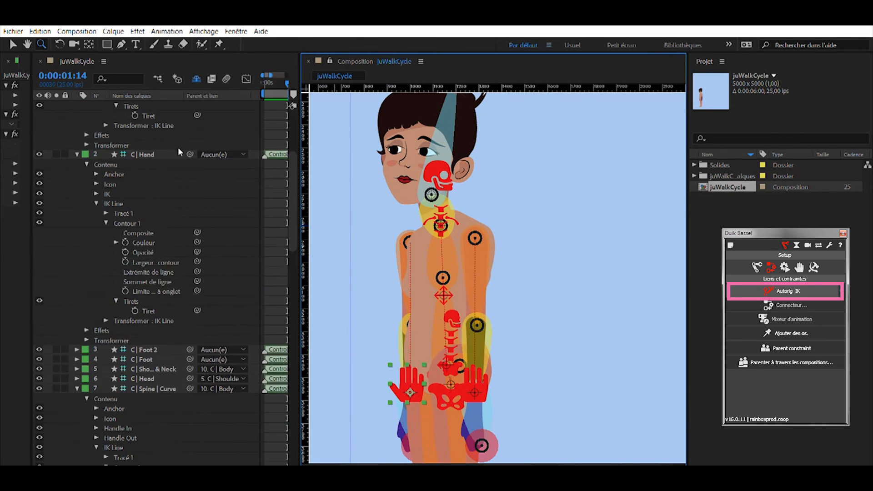
scroll(178, 146, down, 15)
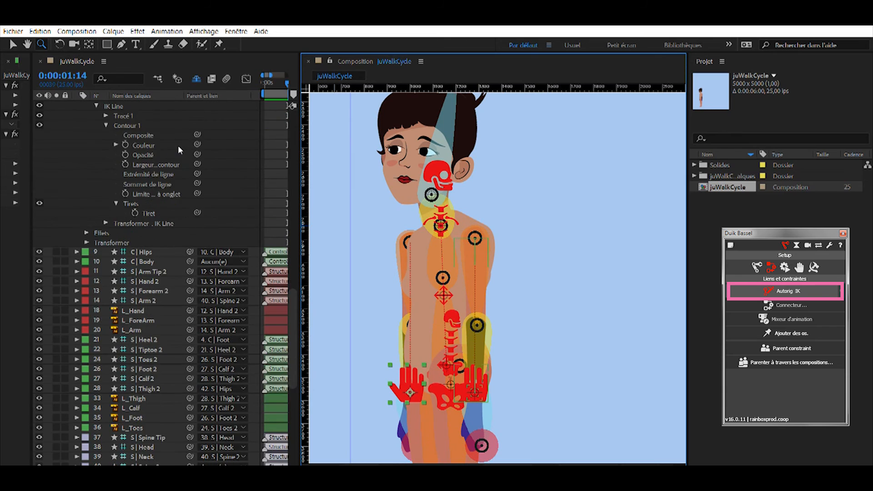
scroll(179, 145, up, 10)
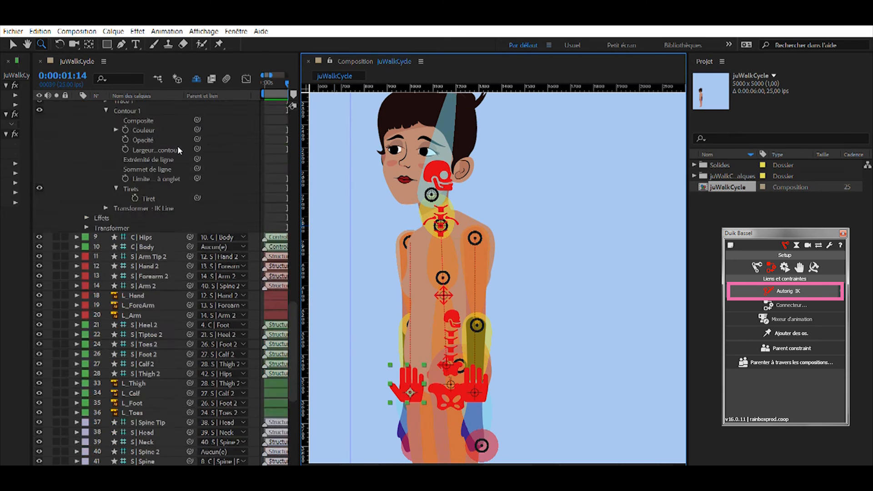
scroll(179, 148, up, 12)
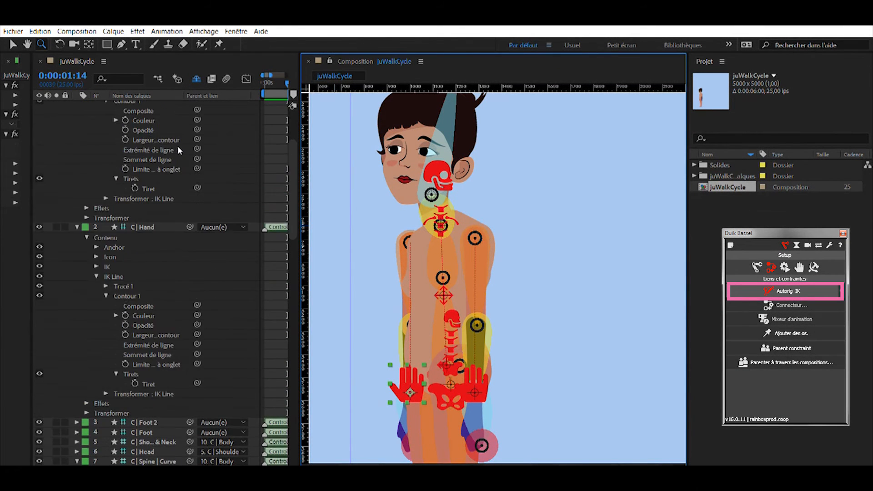
click(77, 105)
click(76, 115)
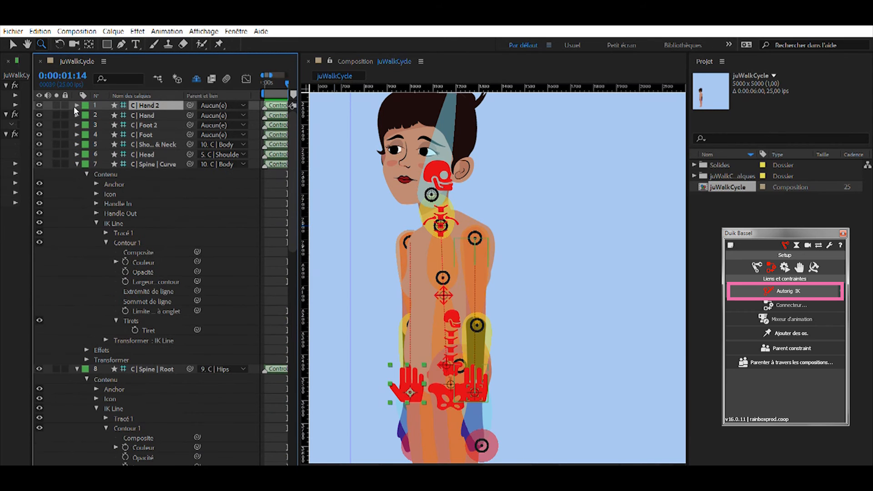
Collapse the expanded properties of C | Spine | Curve and C | Spine | Root and look through the layer list.
click(77, 164)
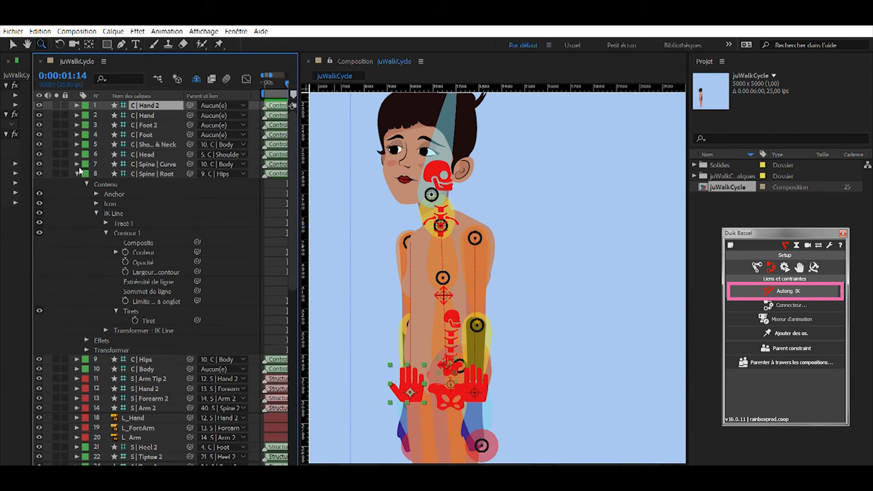
click(77, 173)
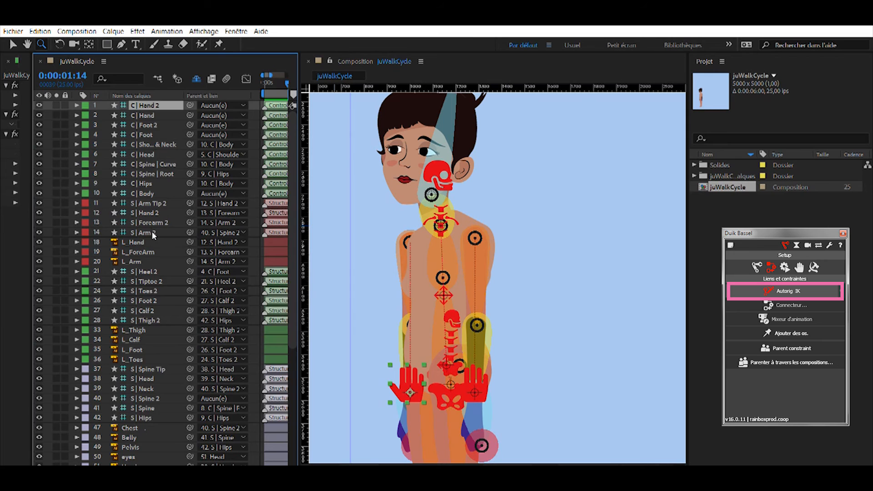
scroll(154, 231, down, 5)
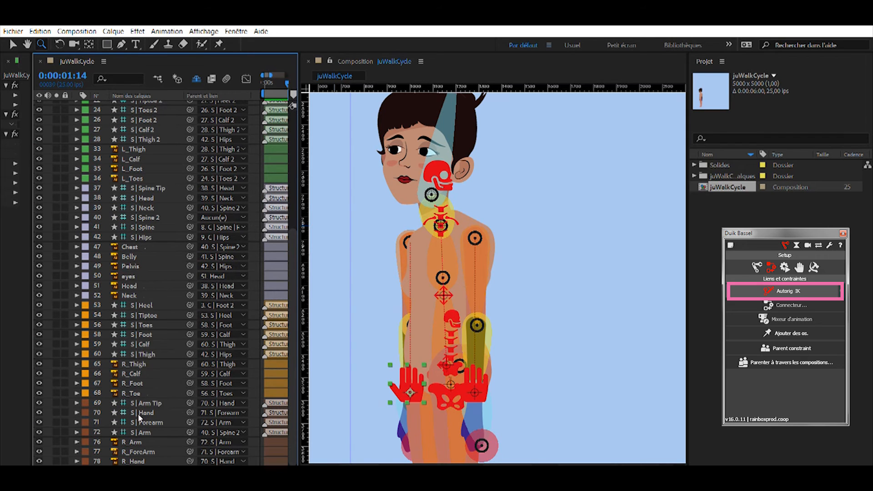
scroll(134, 394, up, 5)
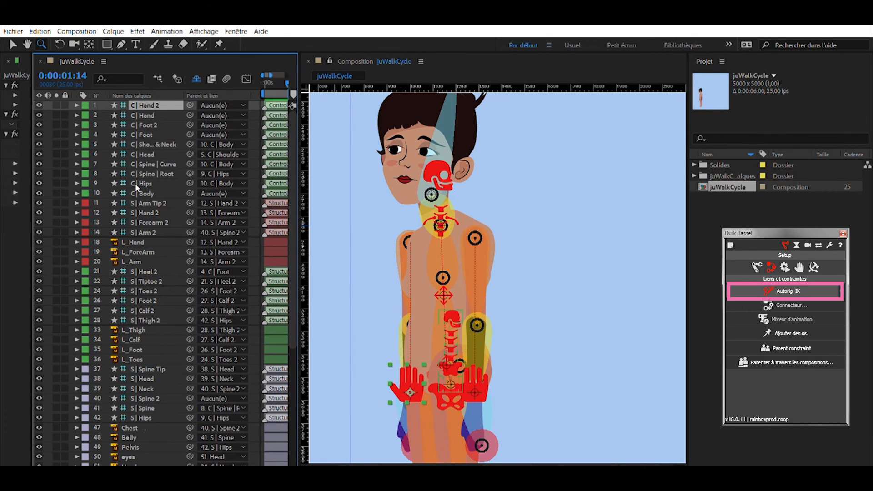
Select all the controller layers from C | Body up to C | Hand 2 and generate a Walk Cycle automation for them.
click(144, 193)
shift+click(152, 97)
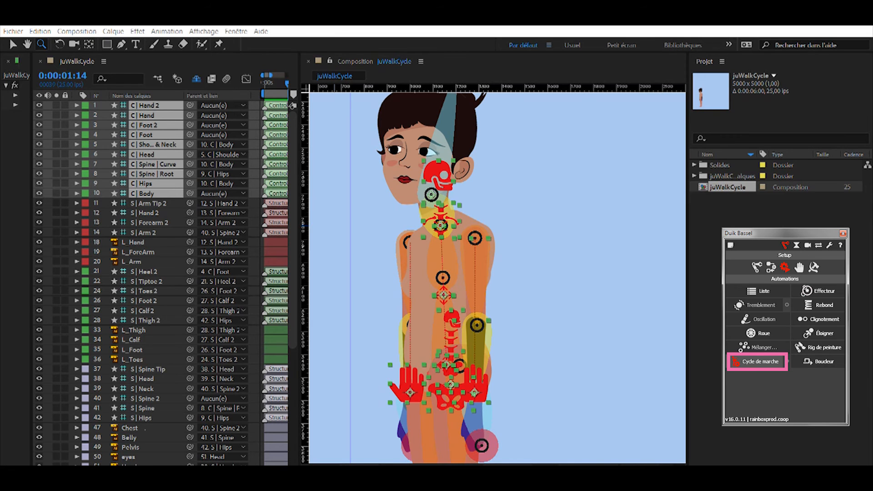
click(758, 361)
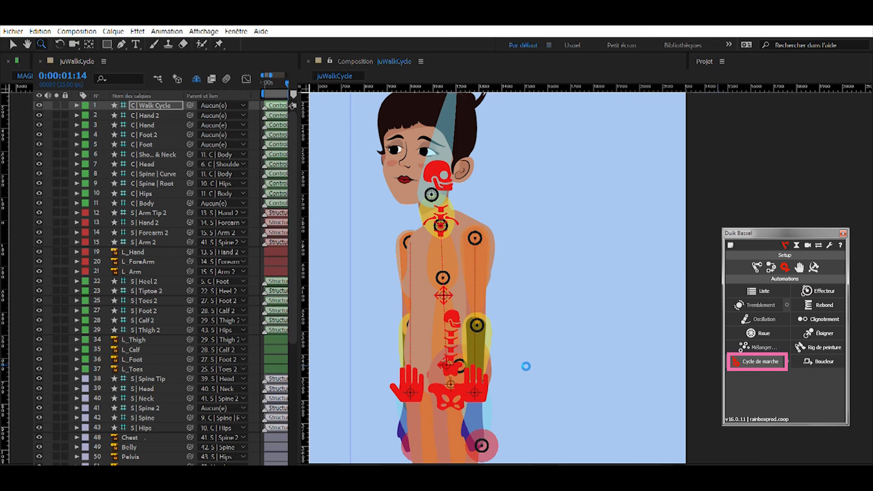
Examine the character's legs and whole body, select the C | Walk Cycle controller and preview the walk animation.
alt+click(518, 344)
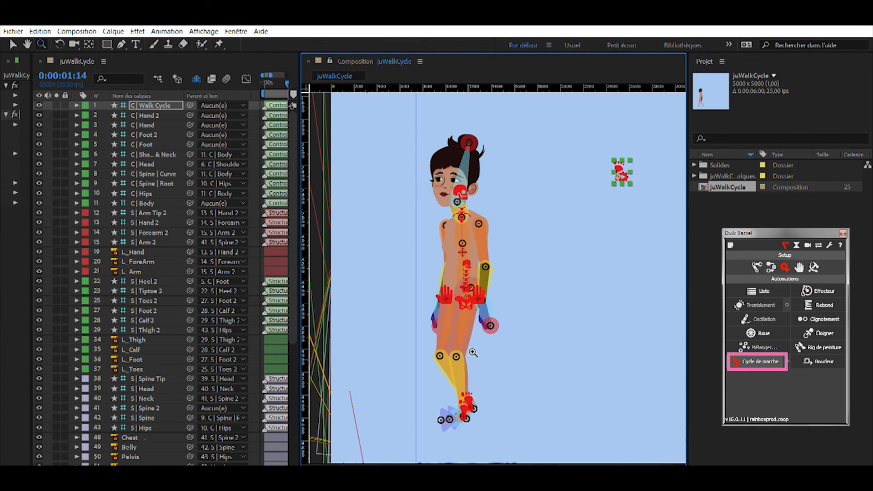
click(494, 284)
click(496, 285)
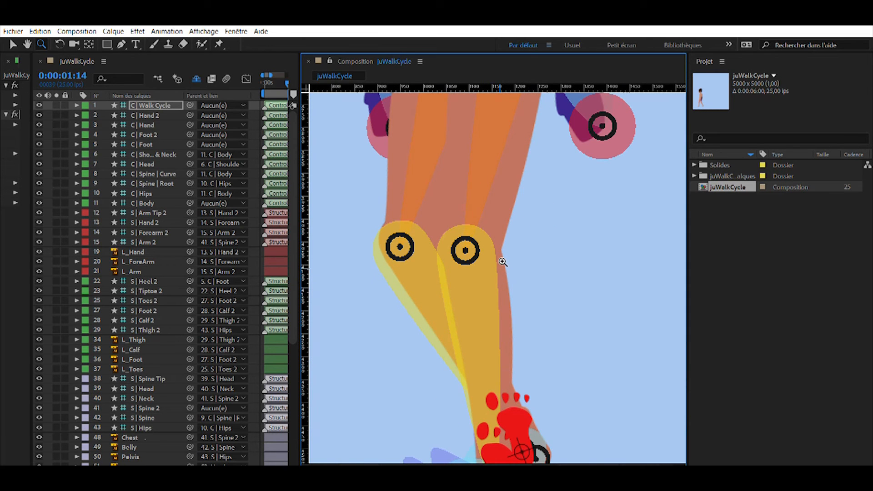
alt+click(514, 236)
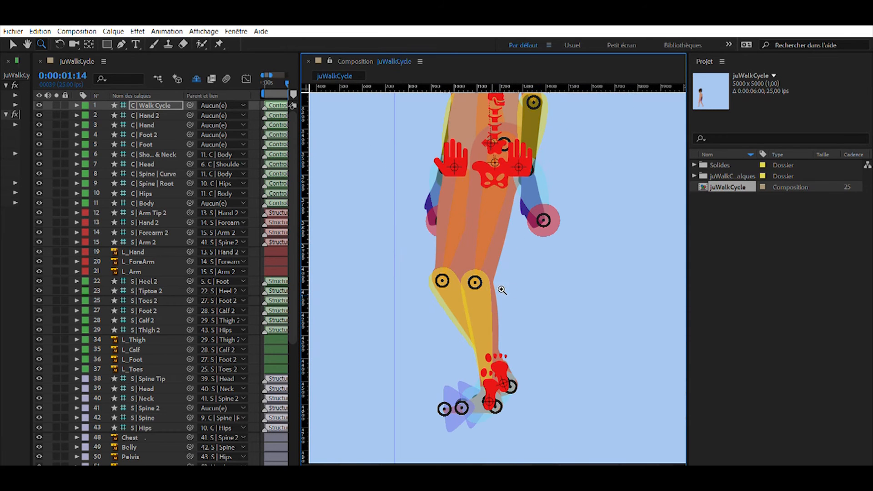
alt+click(516, 292)
drag(538, 214, 534, 264)
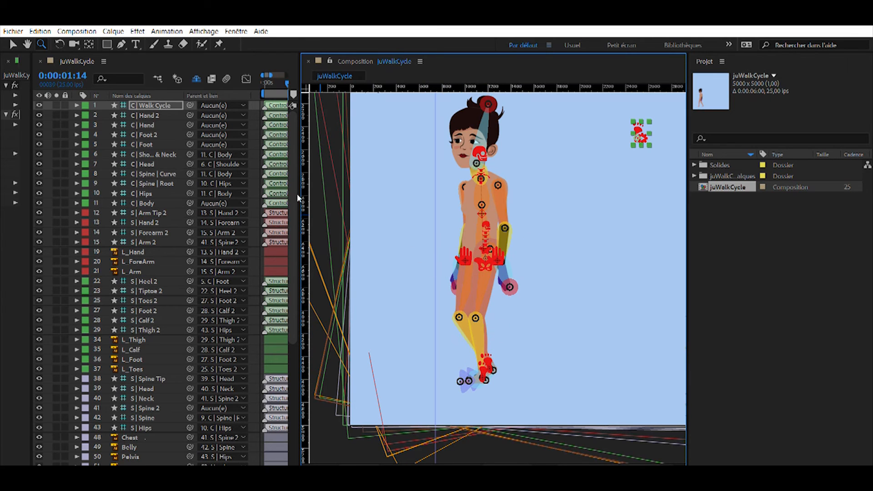
click(146, 96)
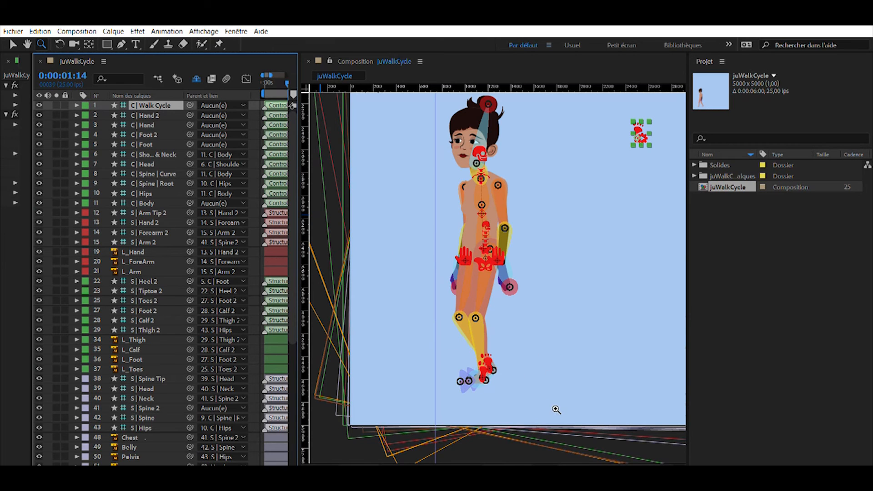
key(space)
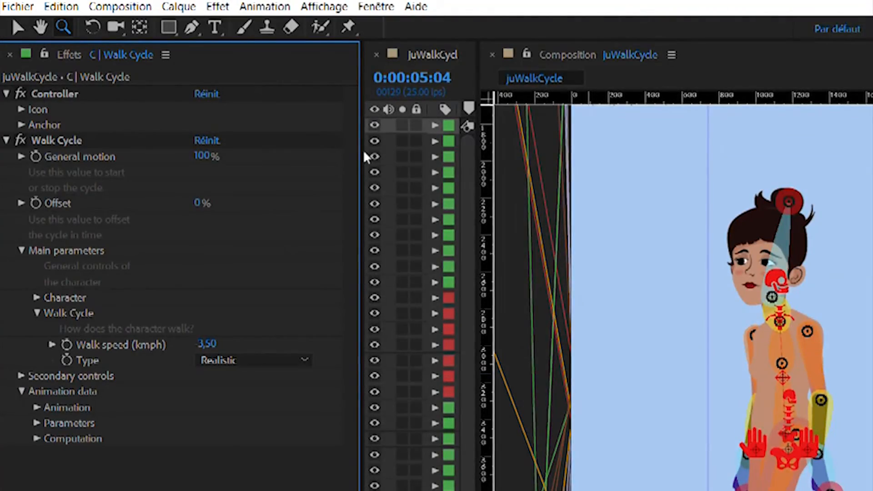
Check the C | Walk Cycle controller in the layer list and widen its effect controls until the parameter names are readable.
drag(363, 182, 161, 186)
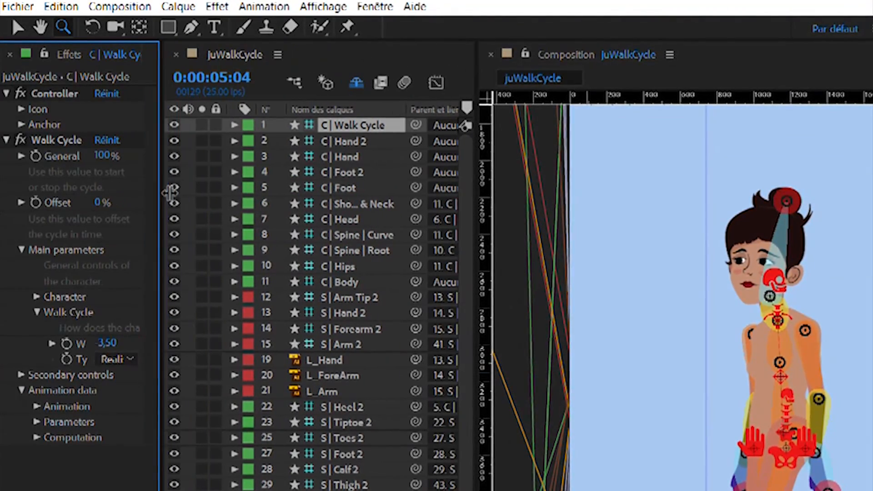
click(339, 121)
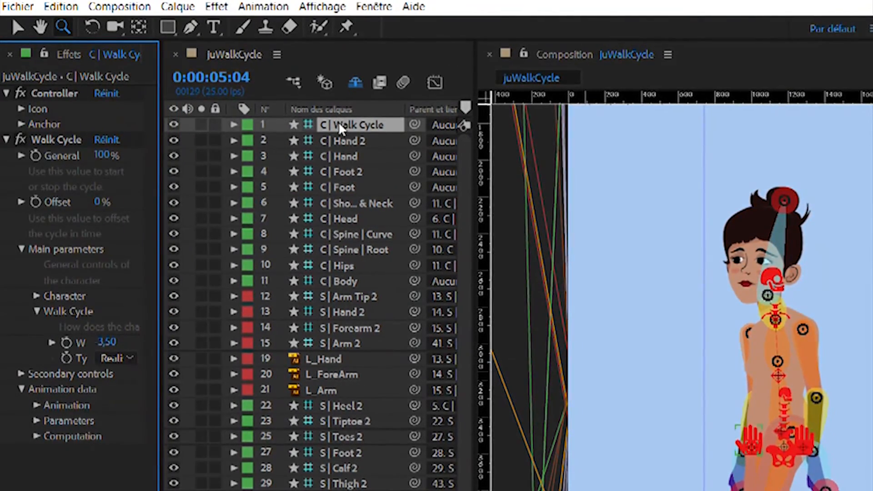
key(ctrl+Down)
key(ctrl+Up)
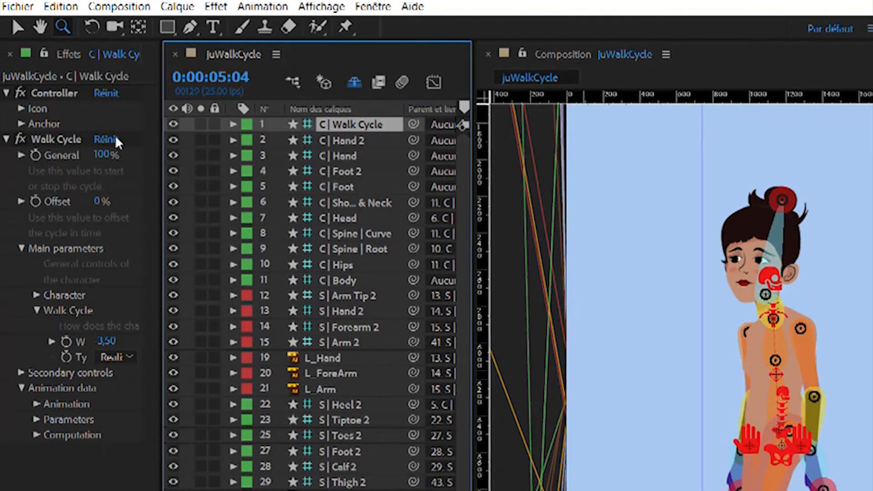
drag(168, 117, 344, 119)
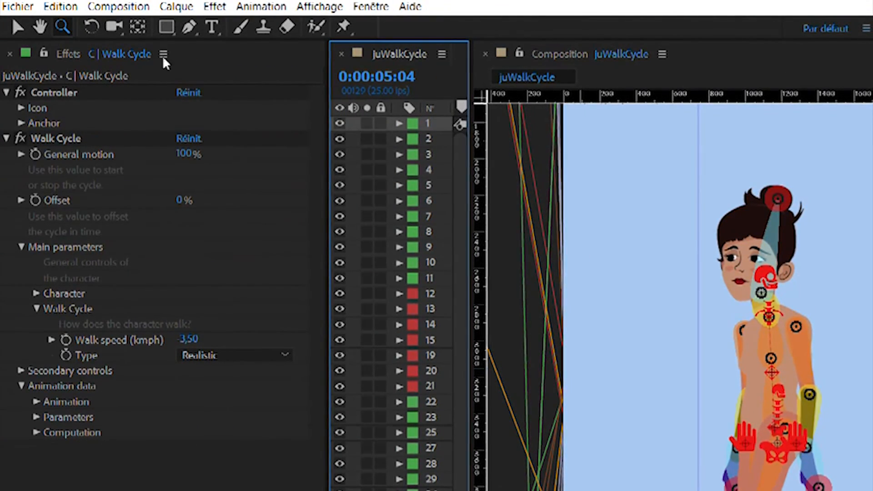
Look over the Controller and Walk Cycle effects on the walk cycle controller and select the Walk Cycle effect.
click(7, 92)
click(6, 107)
click(6, 108)
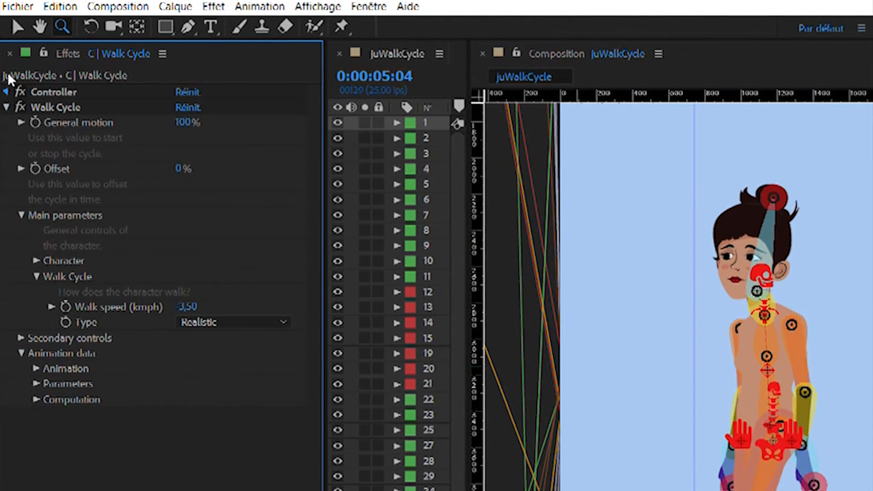
click(6, 92)
click(61, 136)
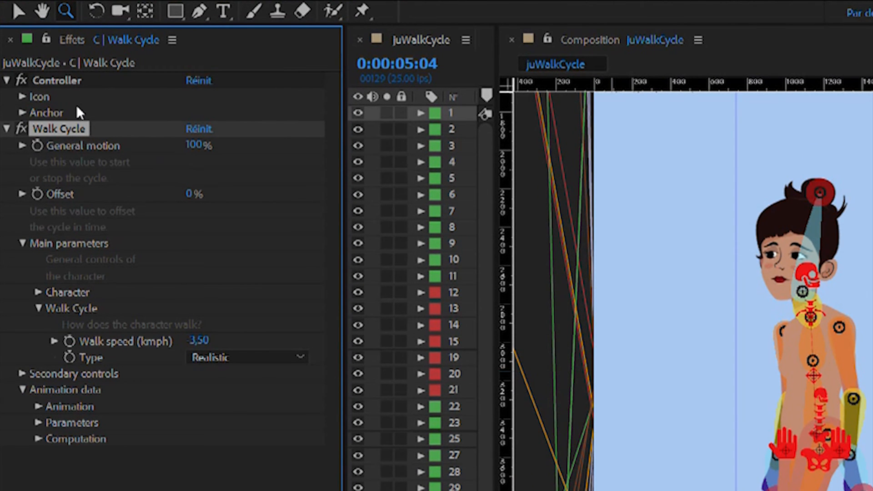
Expand the Walk Cycle effect's Character traits and set the weight to 55 kg and the height to 162 cm.
click(40, 275)
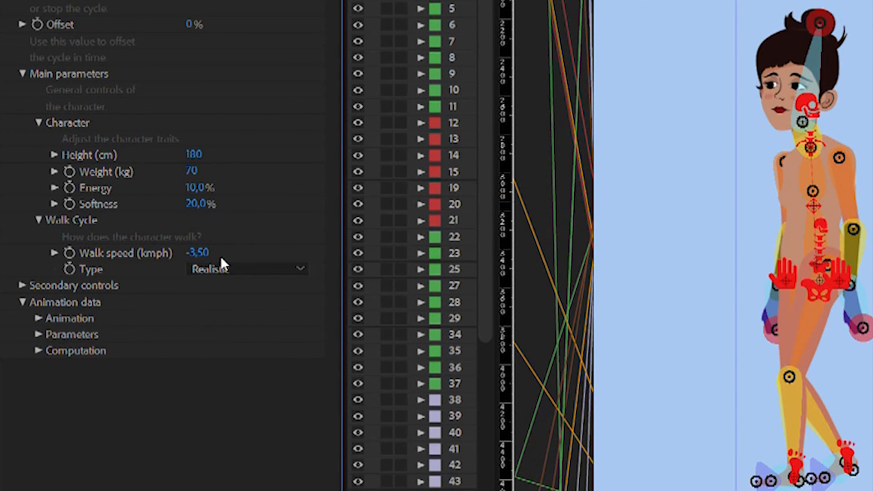
click(191, 171)
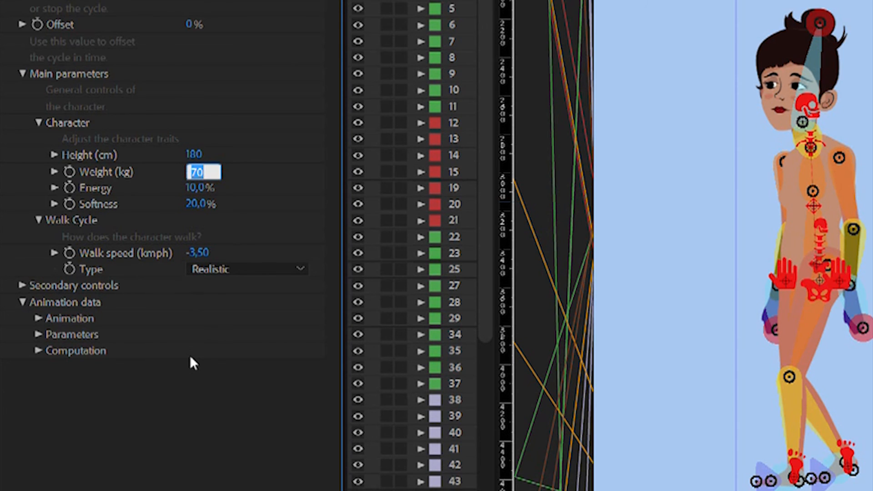
text(55)
click(200, 152)
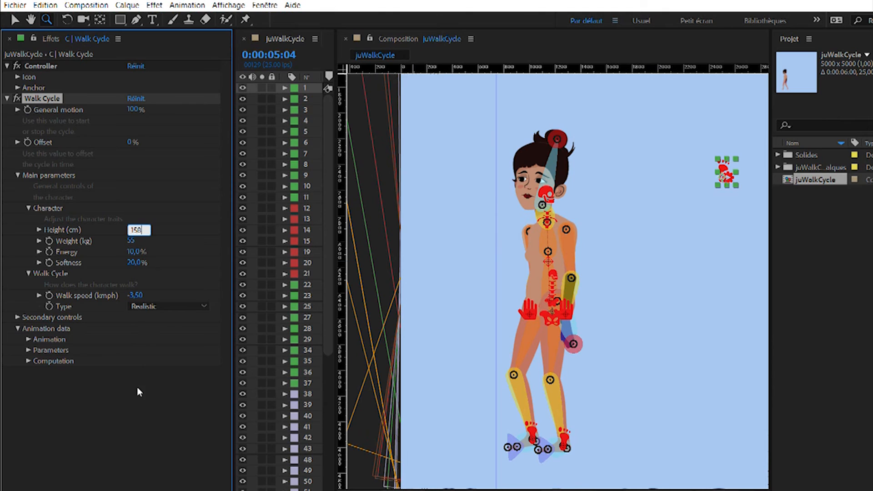
drag(142, 223, 137, 220)
text(62)
click(146, 393)
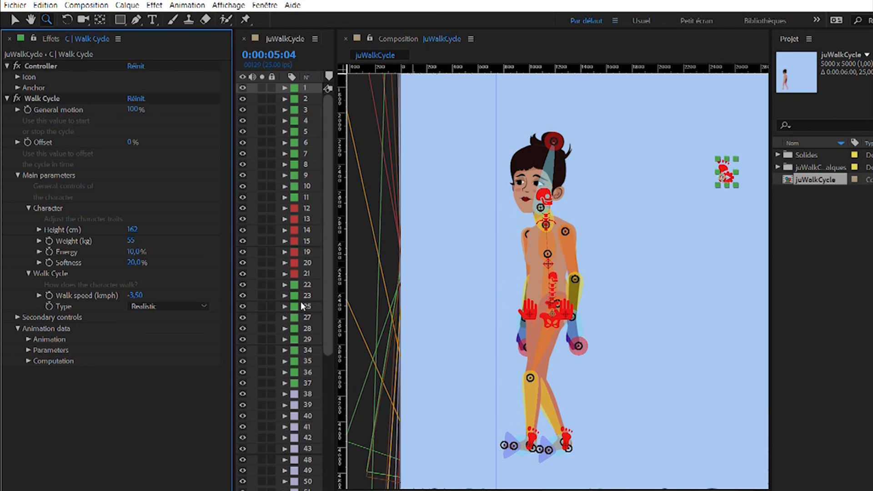
Set the character's Energy to 25% in the Walk Cycle effect.
click(136, 250)
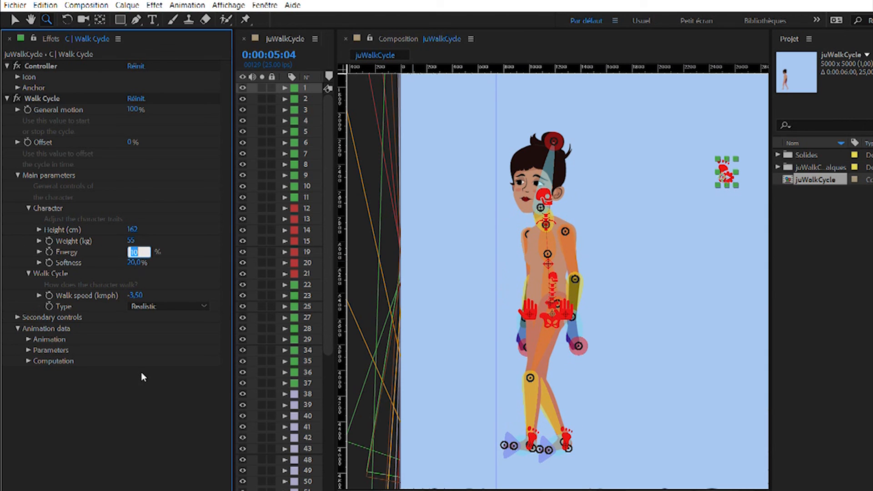
text(25)
key(Return)
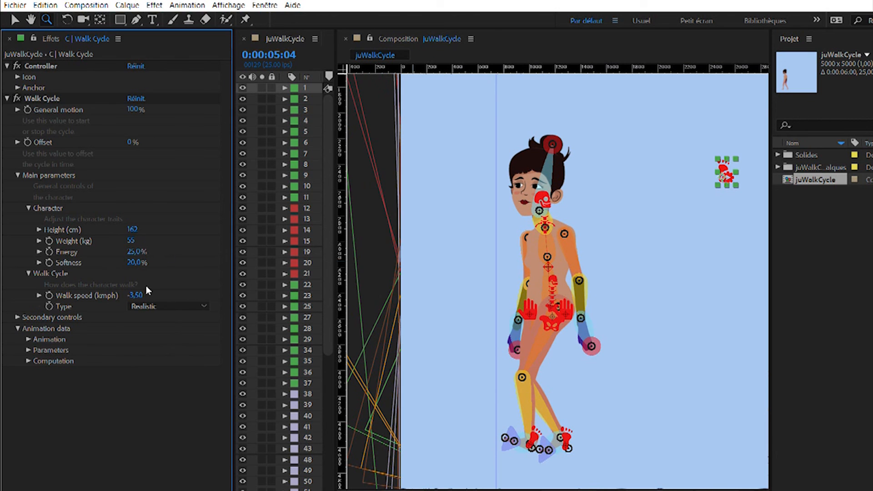
Try a positive walk speed of 4 km/h and preview the animation.
click(136, 295)
text(4)
key(Return)
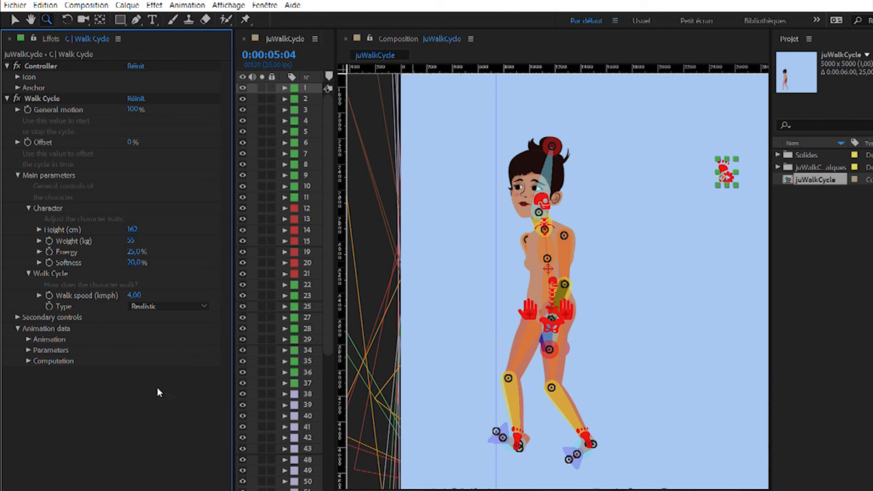
key(space)
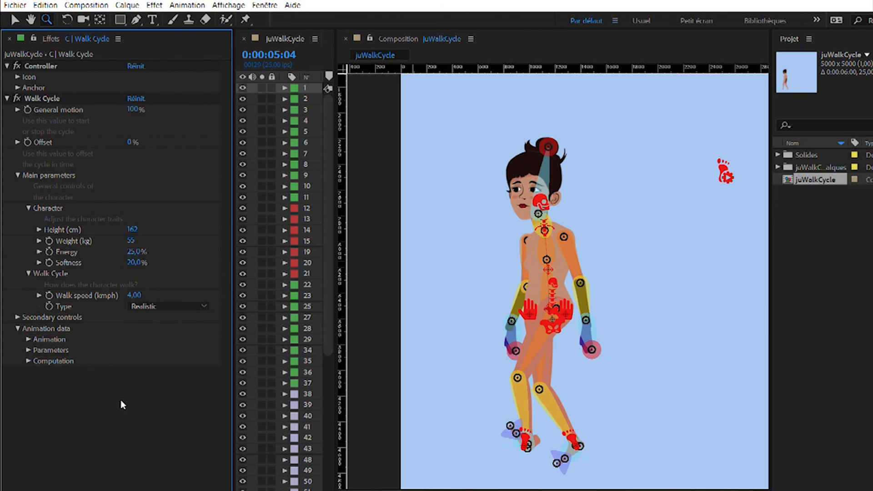
key(space)
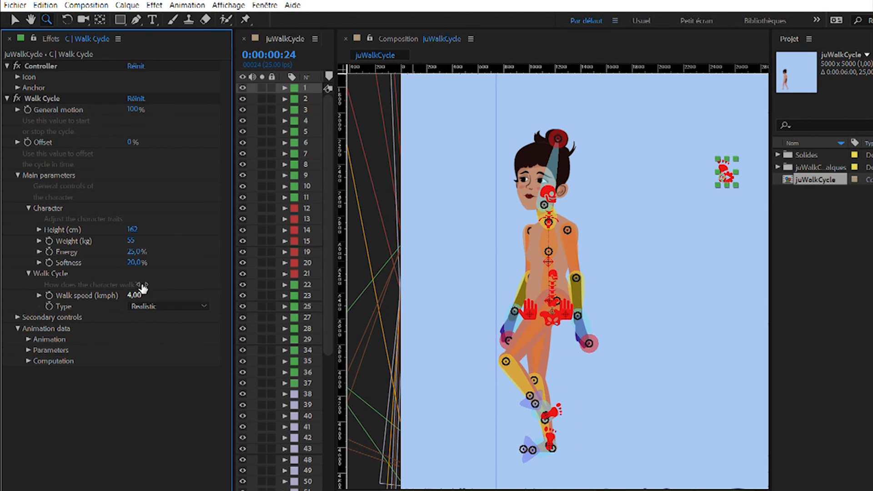
Set the walk speed to -4 km/h and preview the walk again.
click(141, 292)
text(-4)
key(Return)
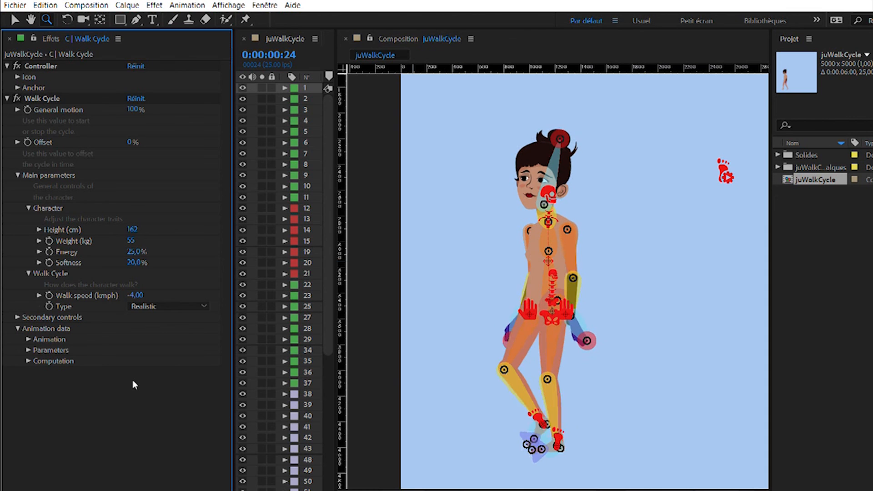
key(space)
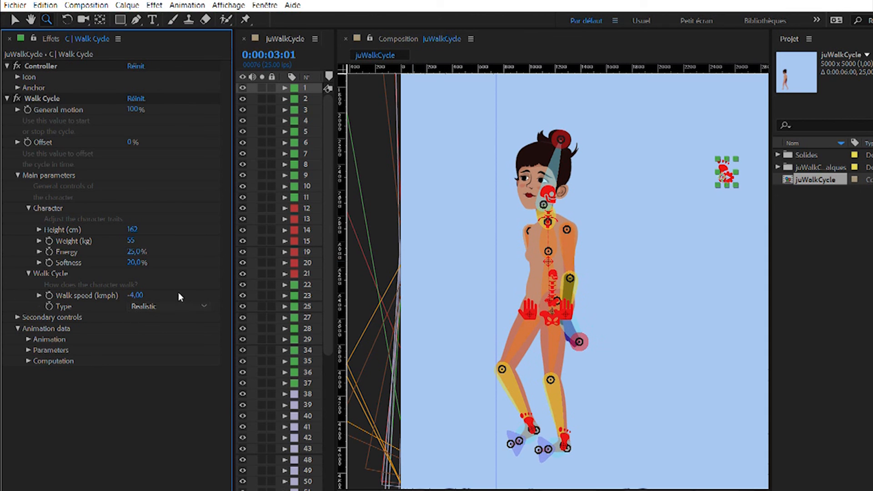
Change the walk cycle type to Dancing and preview the animation.
click(159, 328)
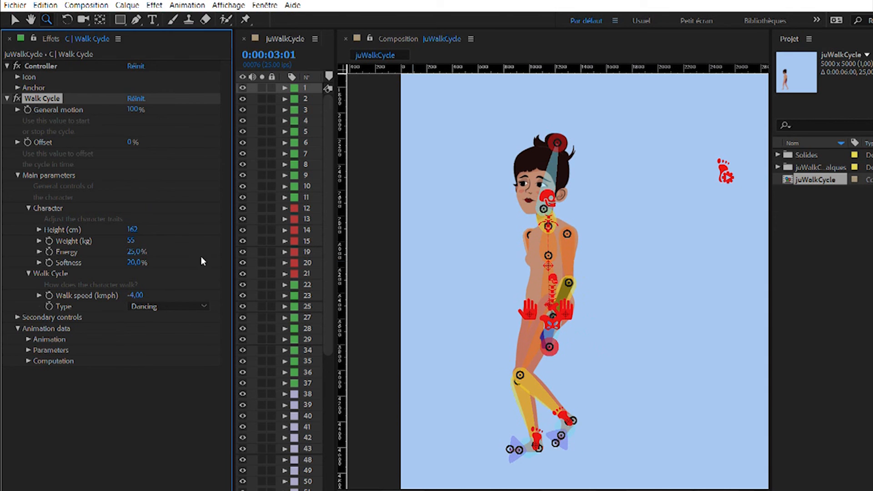
key(space)
Narrow the effect controls to reveal the layer names and briefly inspect the C | Walk Cycle layer's property groups.
drag(234, 137, 98, 170)
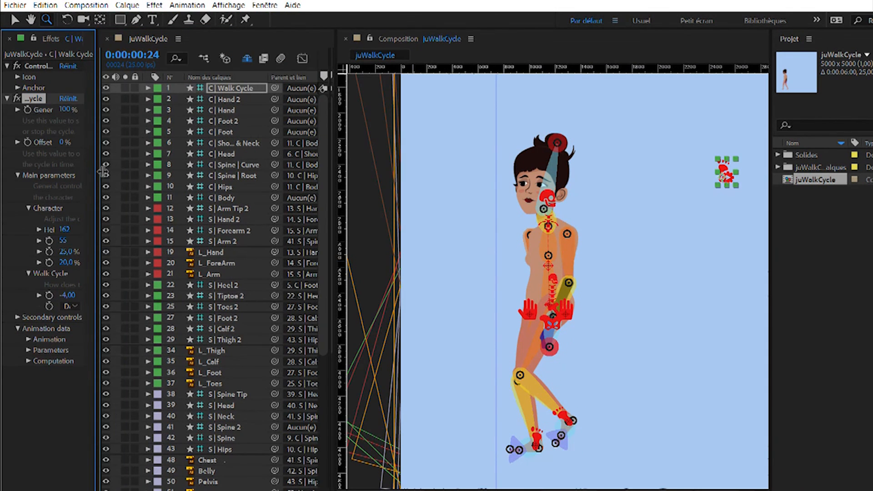
click(148, 87)
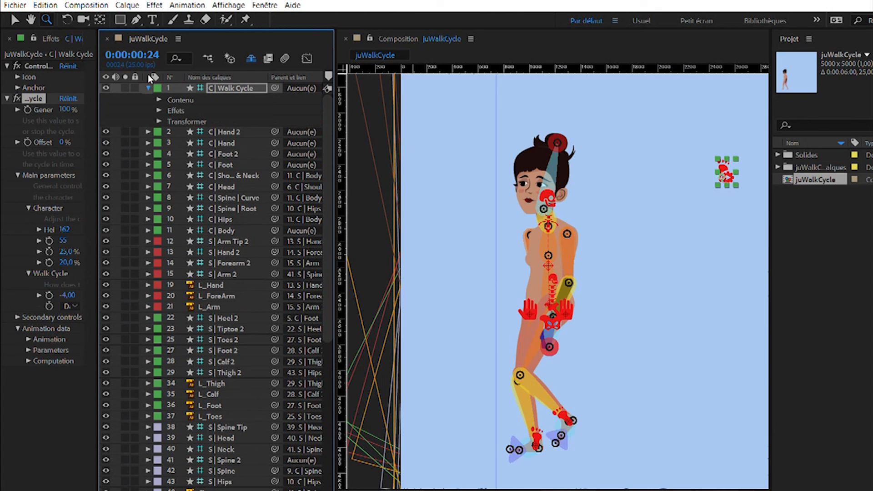
click(149, 87)
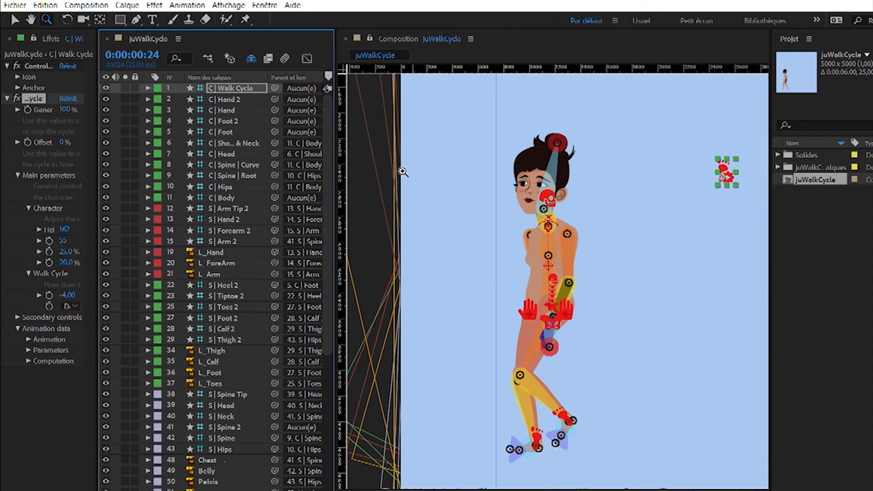